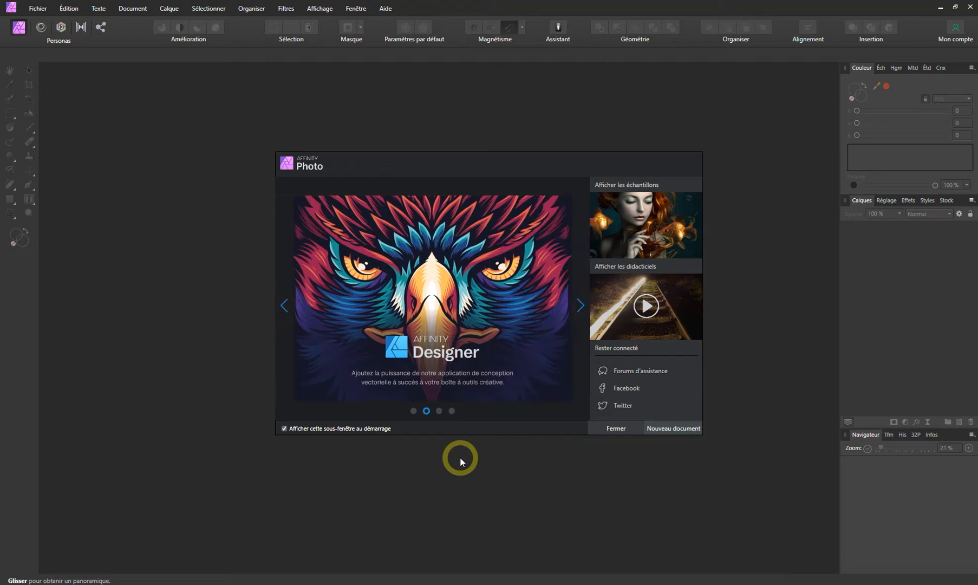
# Dismiss the welcome window and reopen the recent RAW photo _BG_1183.ARW
pyautogui.click(616, 428)
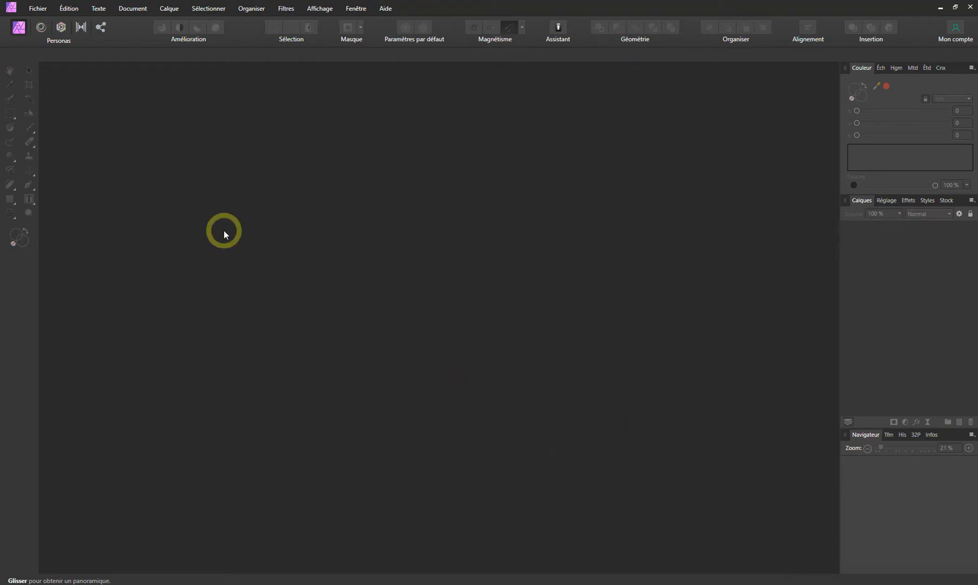
pyautogui.click(38, 8)
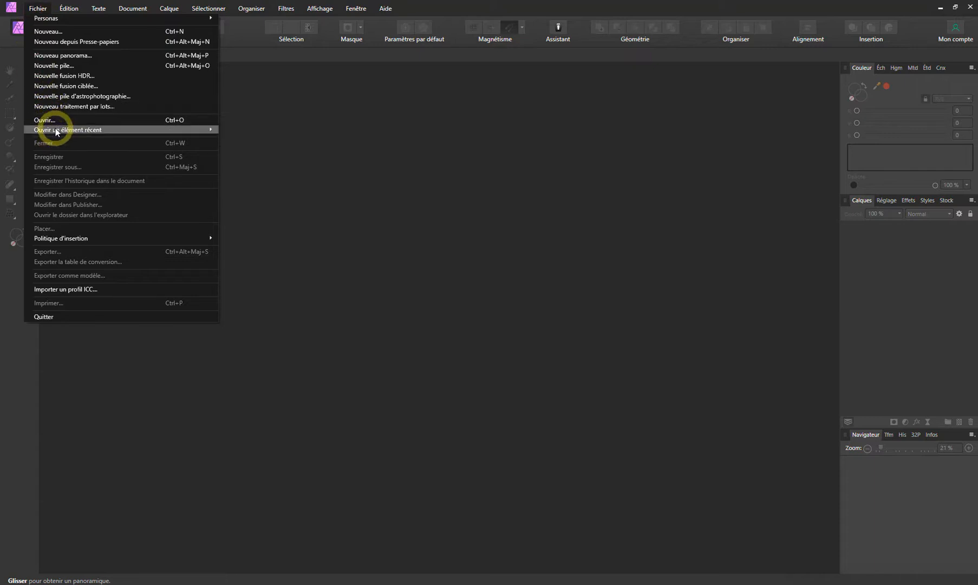
pyautogui.moveTo(55, 129)
pyautogui.click(266, 130)
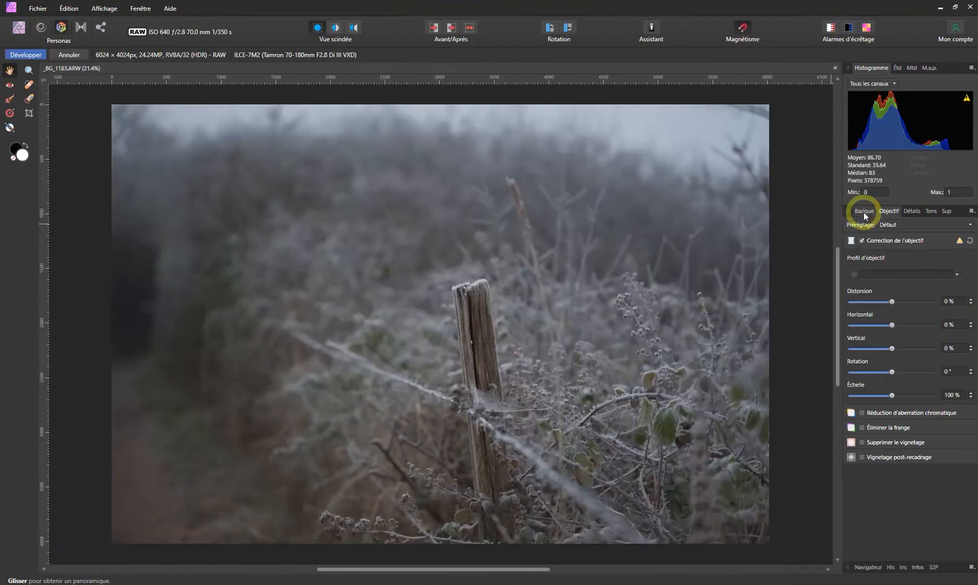
# Search the lens correction profiles for "tamron" and close the profile list without choosing one
pyautogui.click(864, 212)
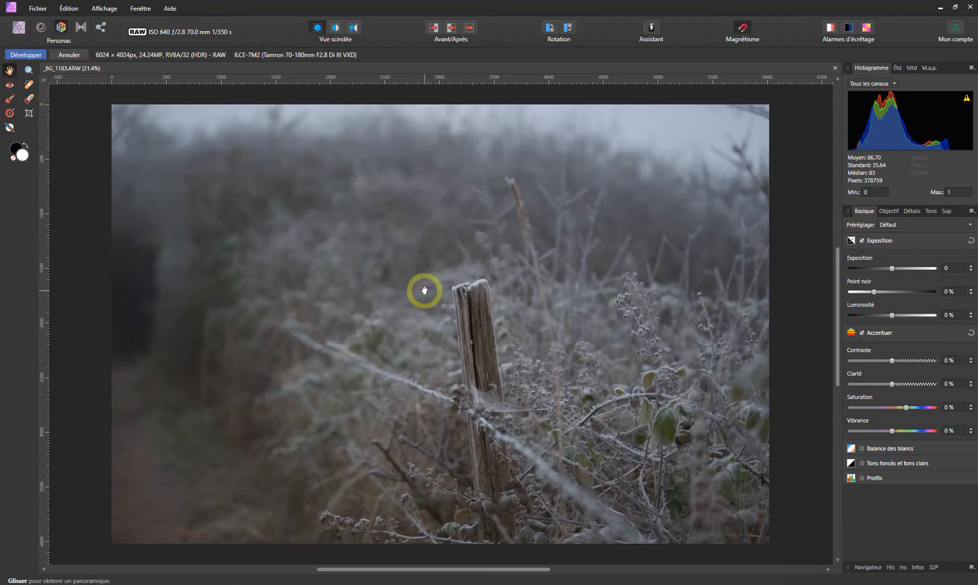
pyautogui.click(889, 212)
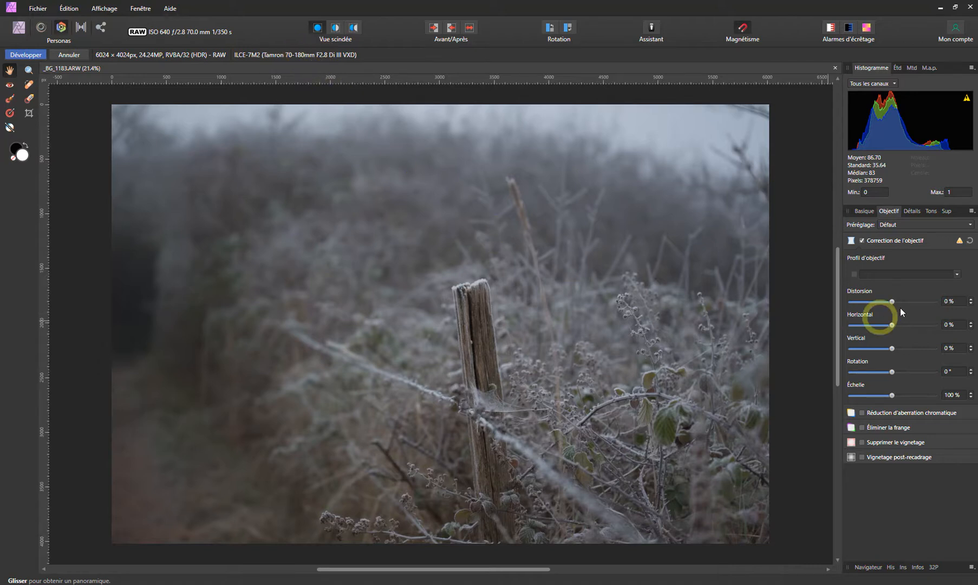
pyautogui.click(902, 274)
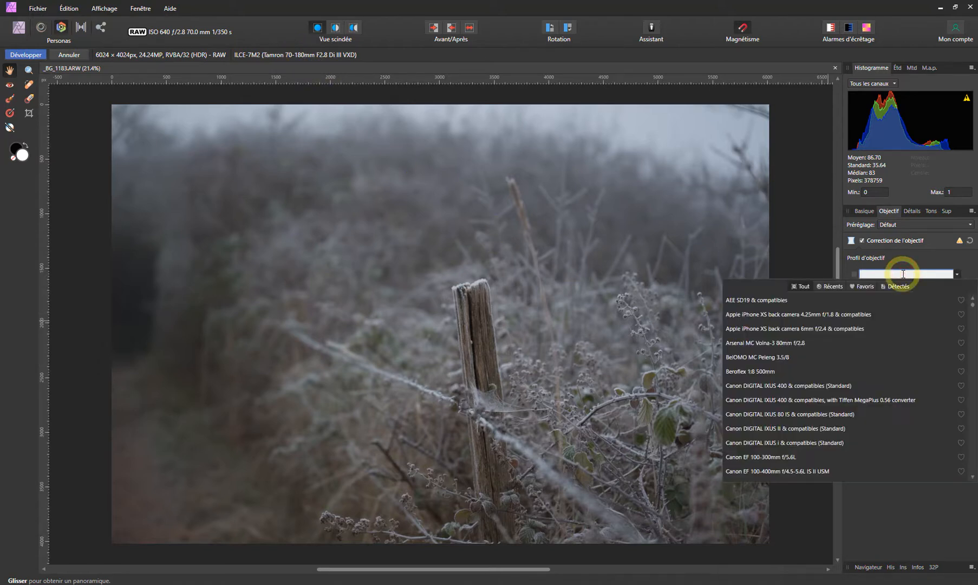
pyautogui.write('t')
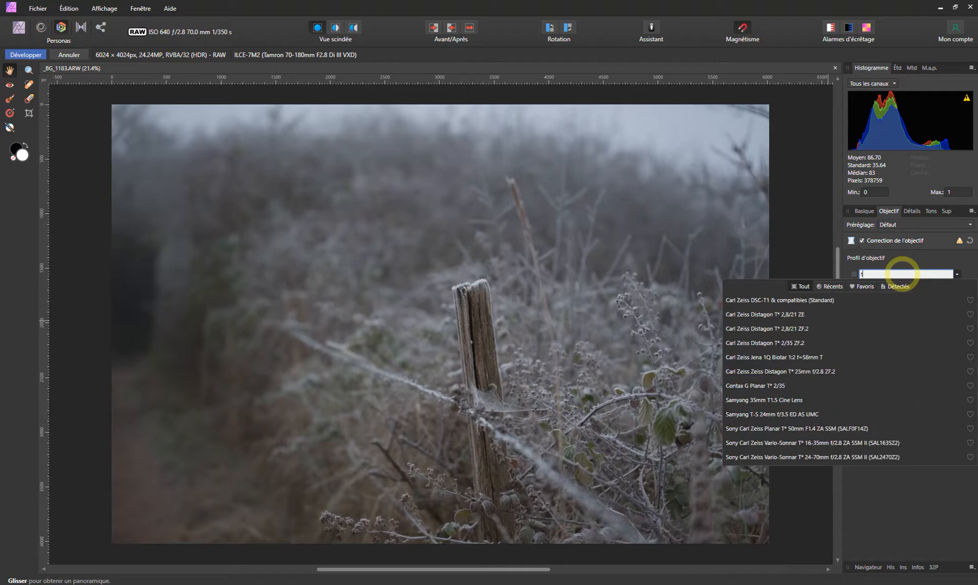
pyautogui.write('amron')
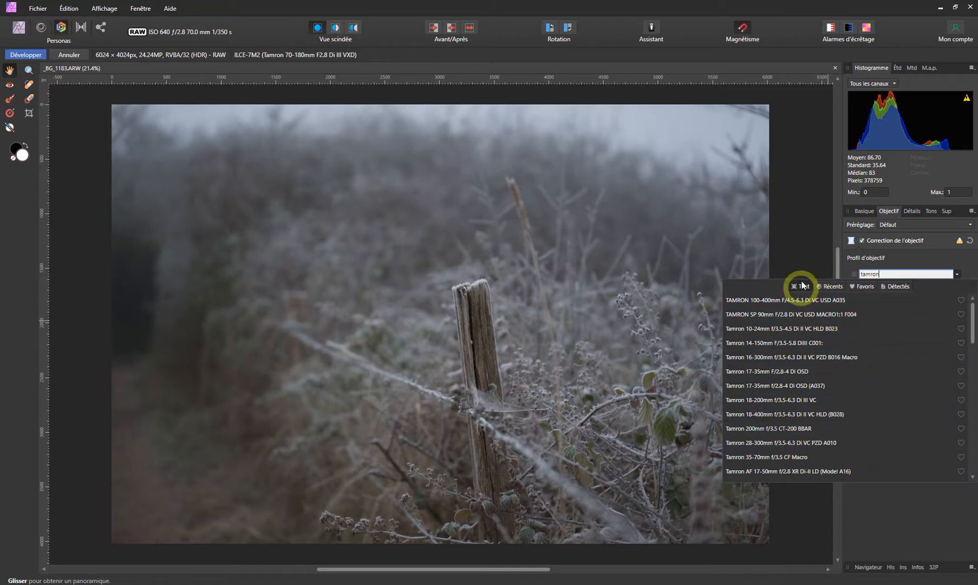
pyautogui.click(810, 259)
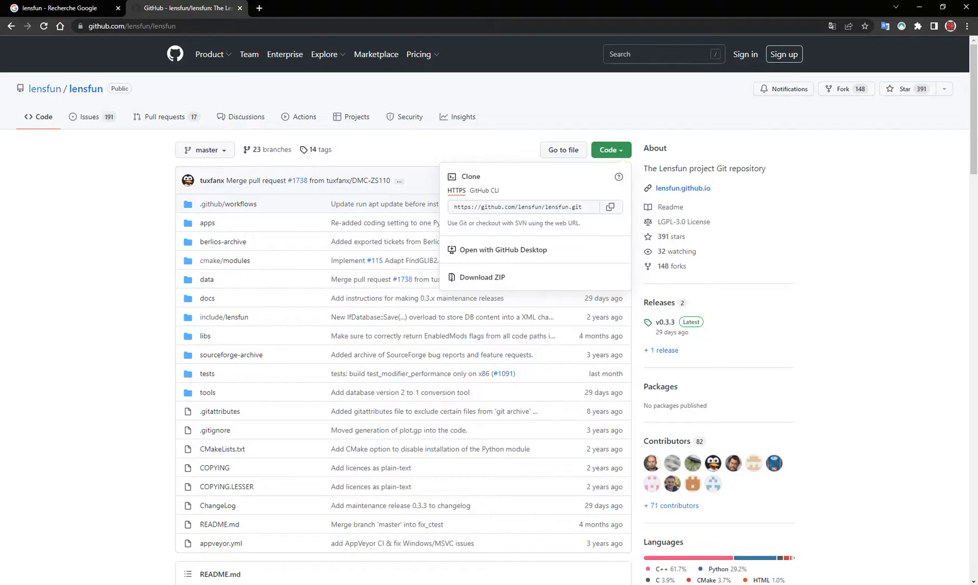
# In the web browser, open the Lensfun site from the Google results and go to its GitHub project
pyautogui.click(65, 8)
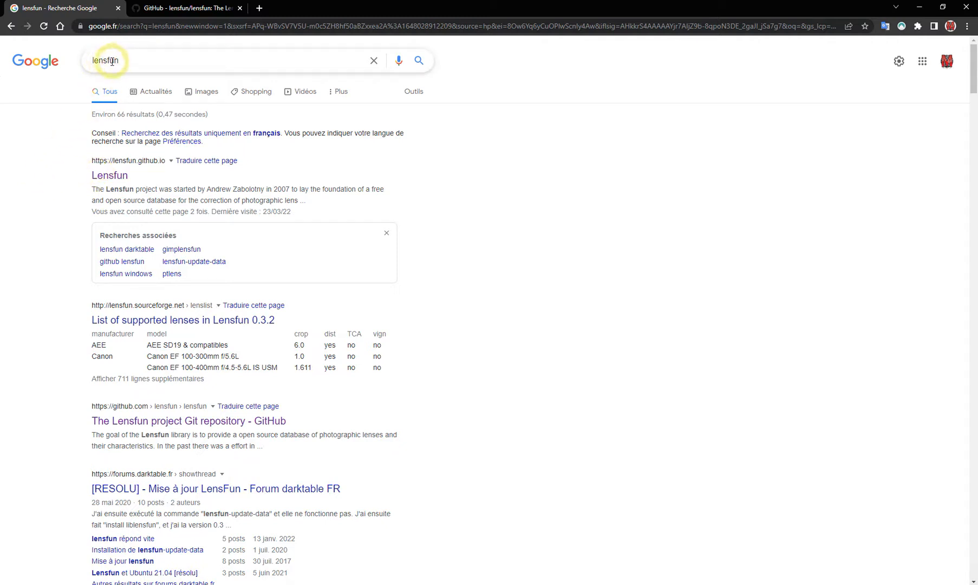
pyautogui.click(109, 180)
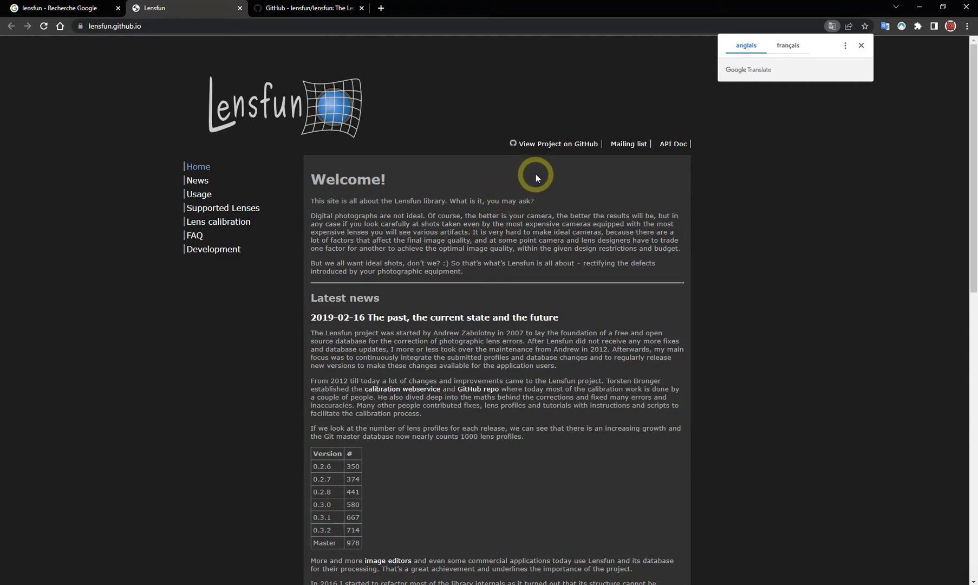
pyautogui.click(552, 145)
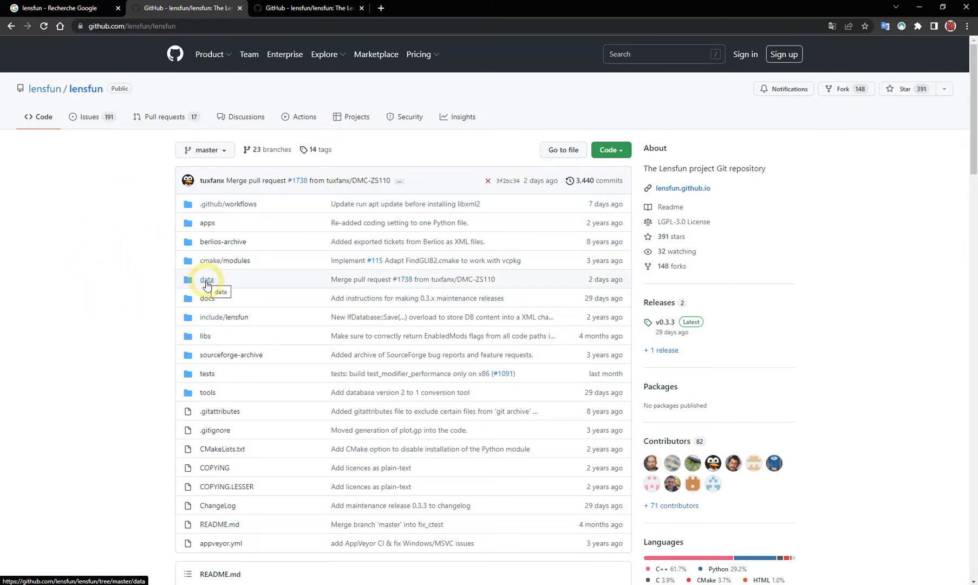
# Look through the XML lens profile files in the repository's data/db folder
pyautogui.click(206, 279)
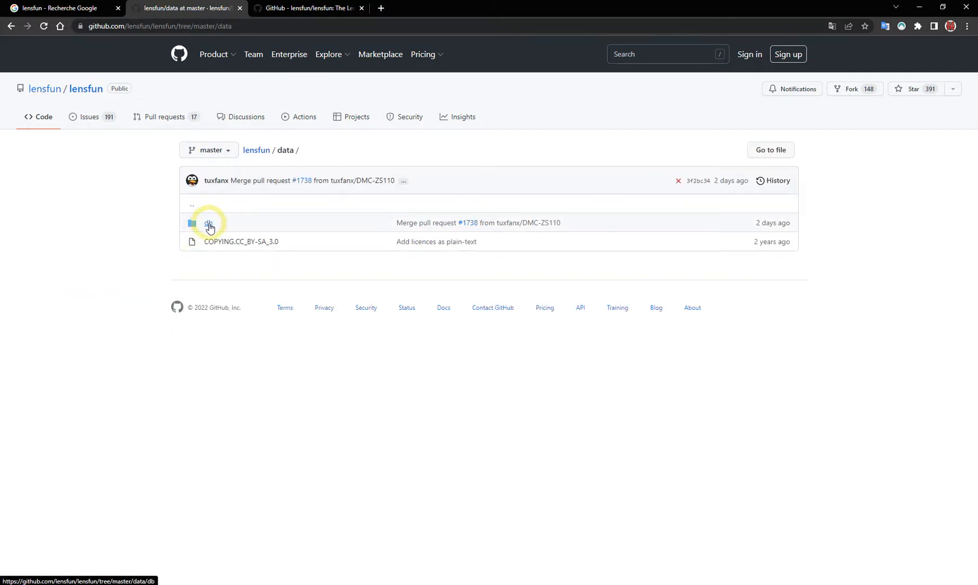
pyautogui.click(209, 224)
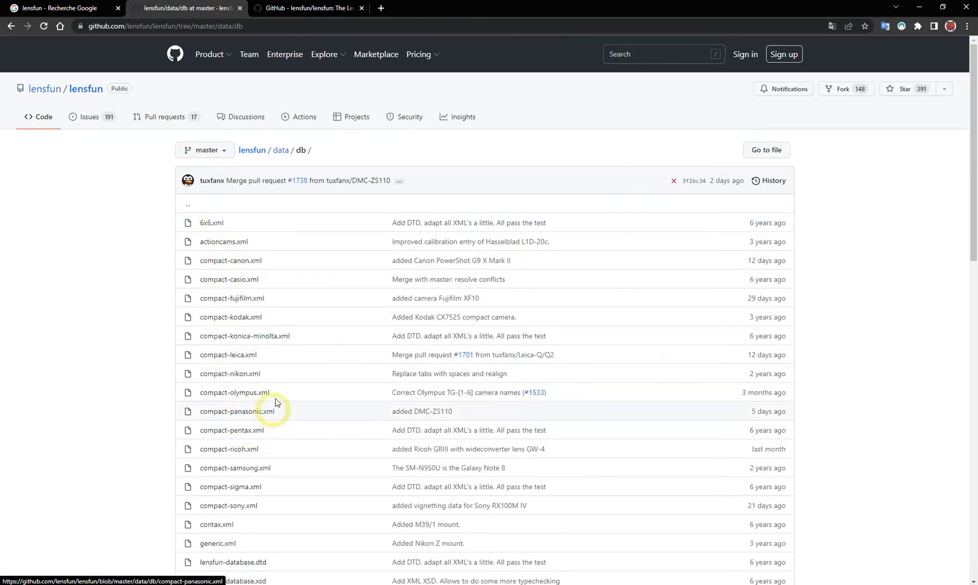
pyautogui.scroll(-1, 275, 406)
pyautogui.scroll(-9, 277, 405)
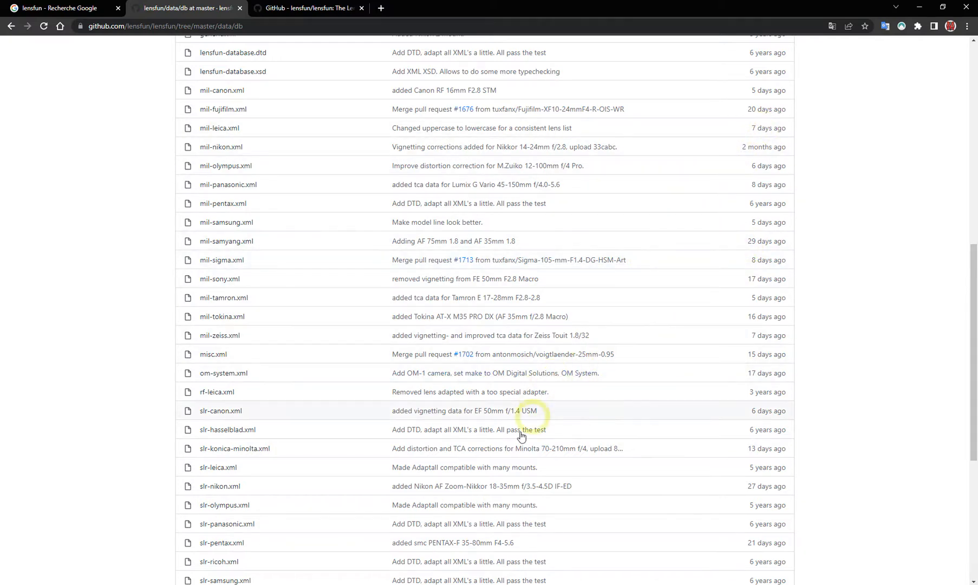
pyautogui.scroll(3, 515, 437)
pyautogui.scroll(6, 514, 436)
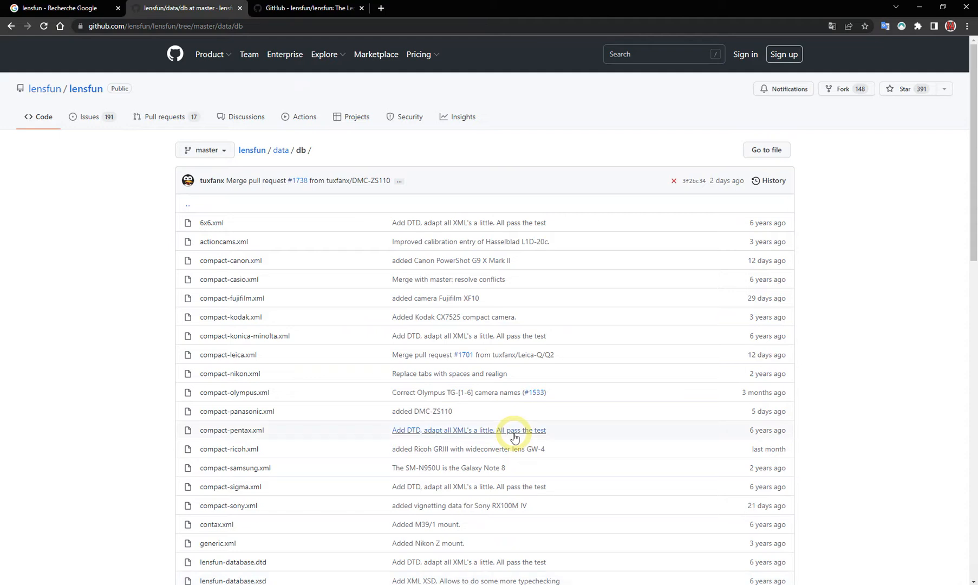
# Return to the lensfun repository's main page and show its code download options
pyautogui.click(258, 157)
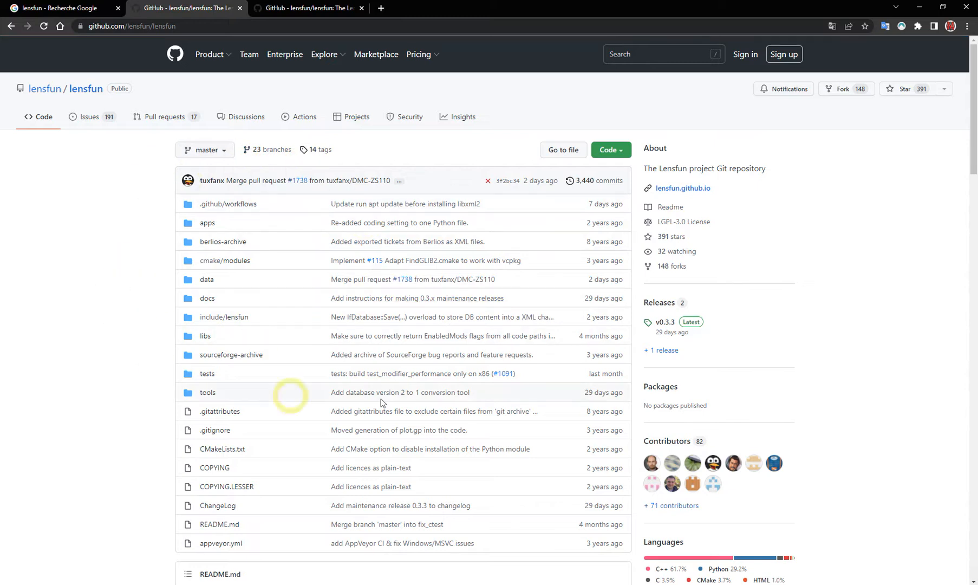
pyautogui.click(614, 154)
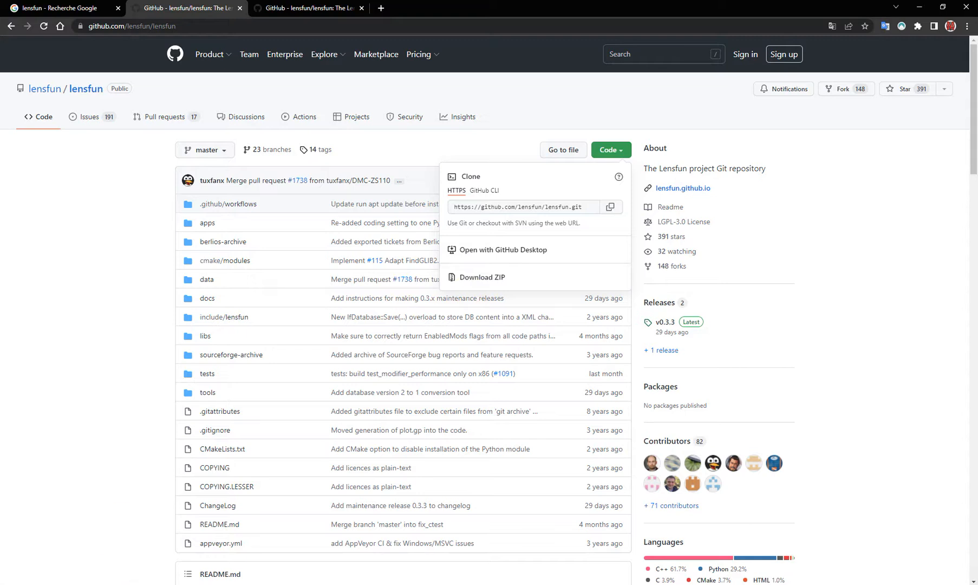
# Switch to File Explorer and open the data/db folder inside the extracted lensfun-master folder
pyautogui.hotkey('alt', 'Tab')
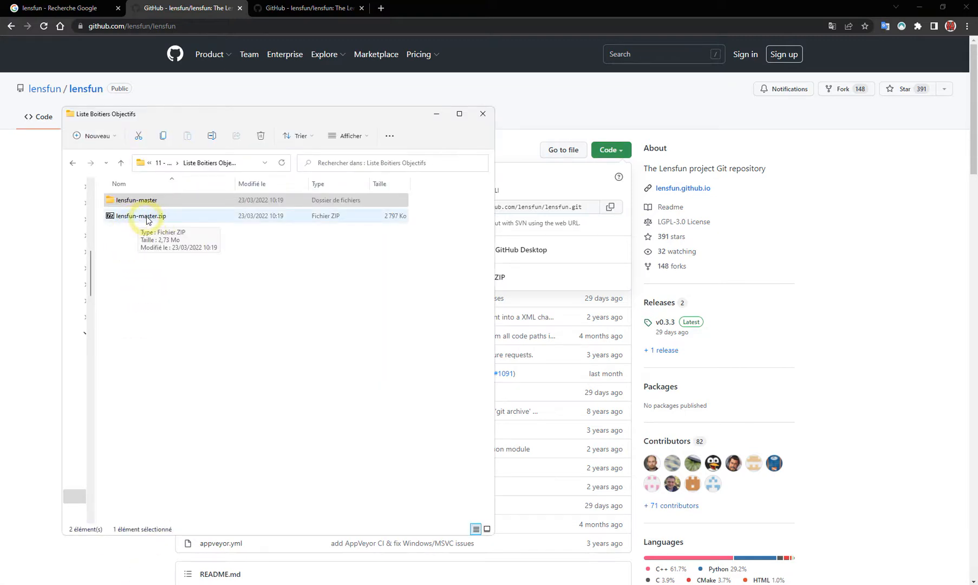
pyautogui.click(130, 202)
pyautogui.doubleClick(130, 200)
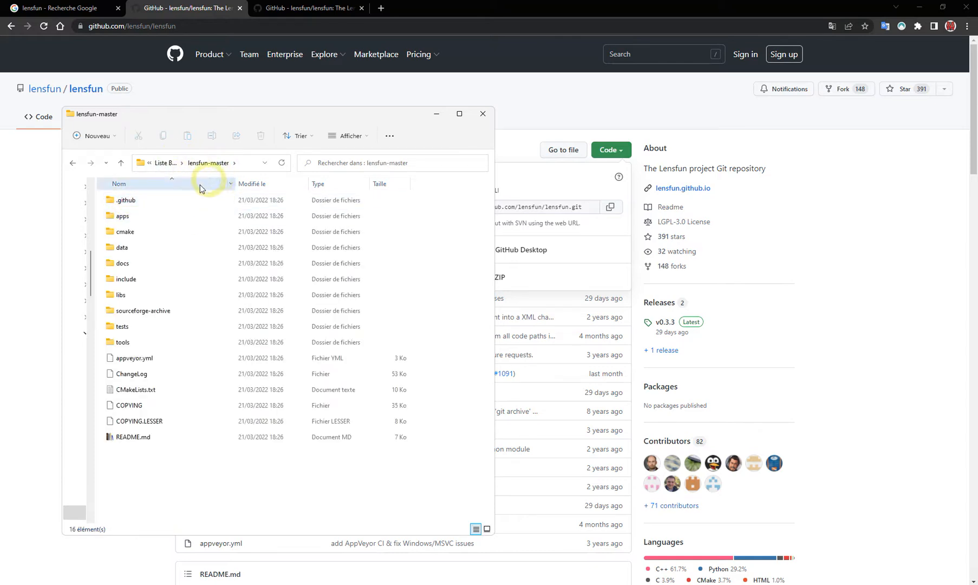
pyautogui.doubleClick(122, 249)
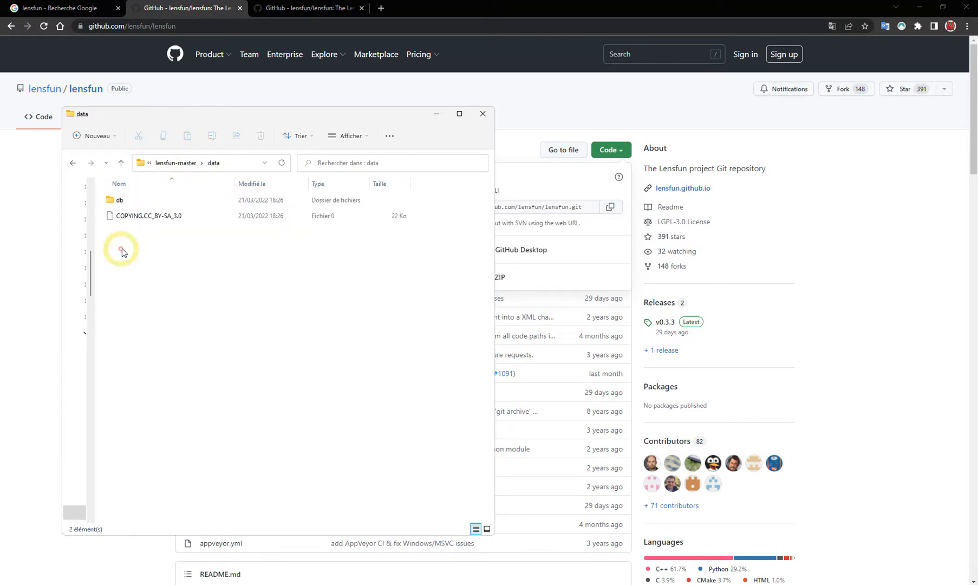
pyautogui.doubleClick(117, 201)
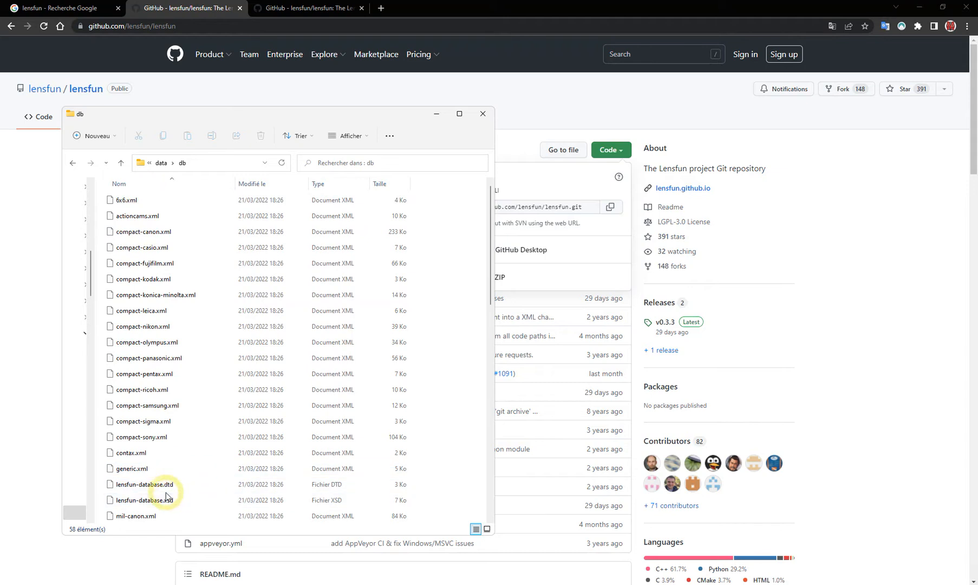
# Select all files in the db folder from 6x6.xml through slr-zeiss.xml, leaving out timestamp.txt
pyautogui.click(122, 202)
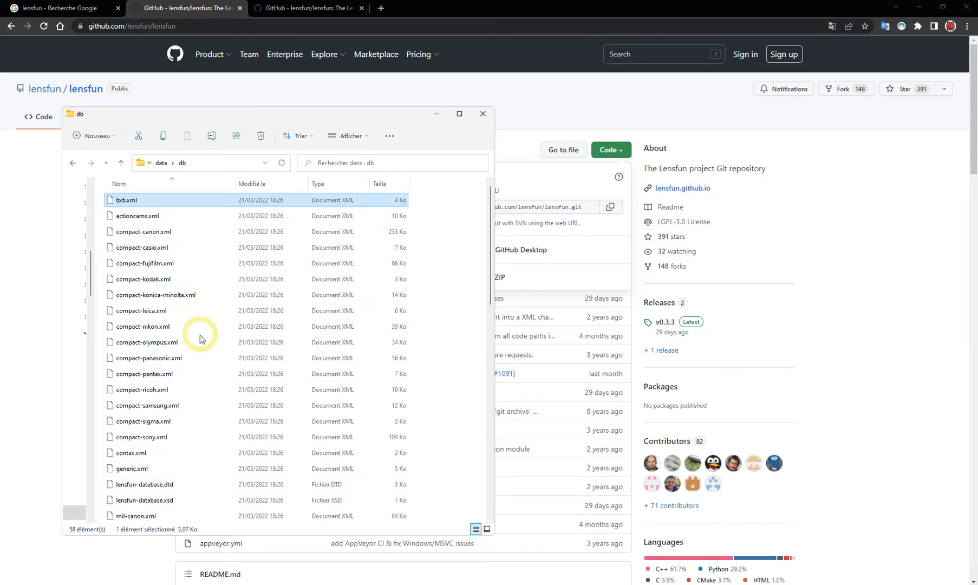
pyautogui.scroll(-12, 197, 340)
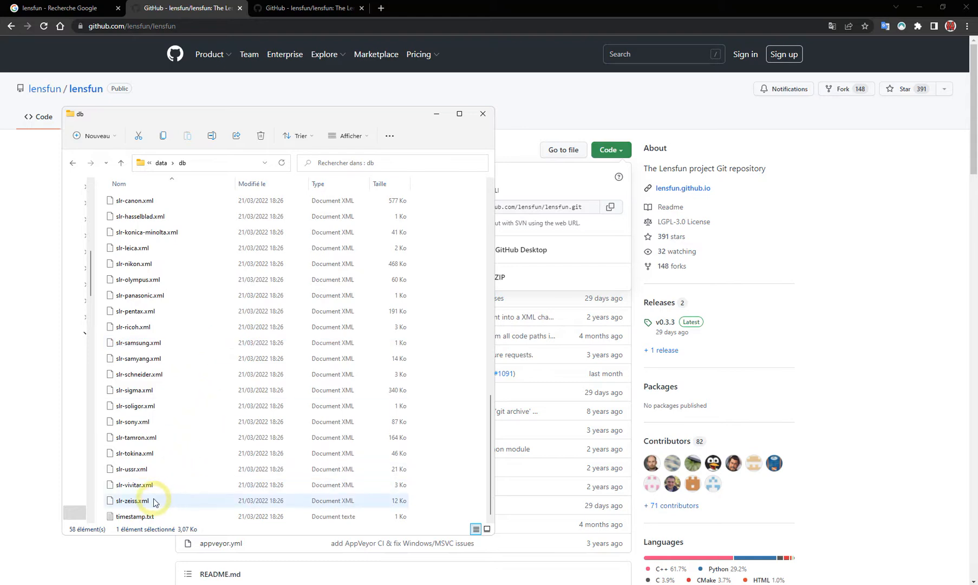
pyautogui.scroll(9, 198, 372)
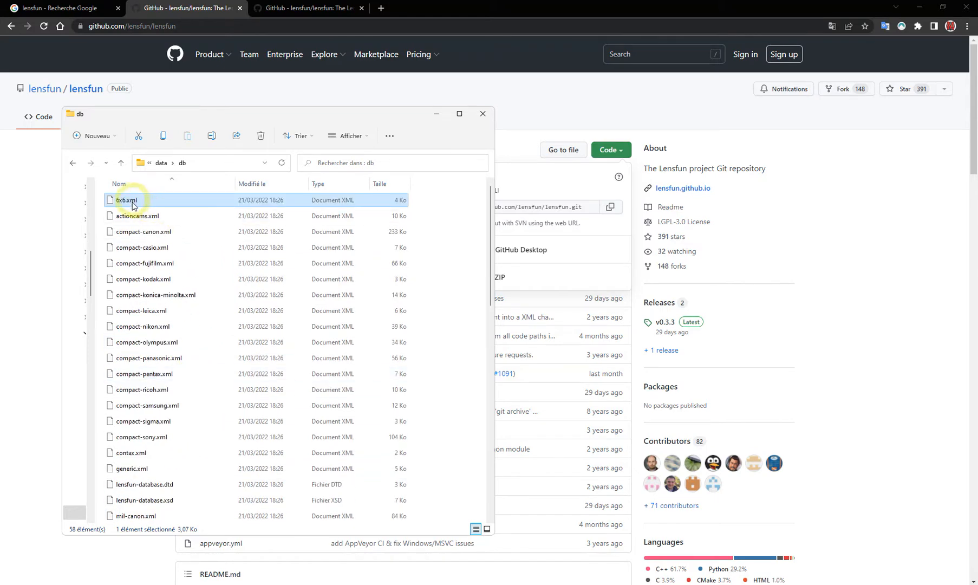
pyautogui.scroll(-12, 207, 384)
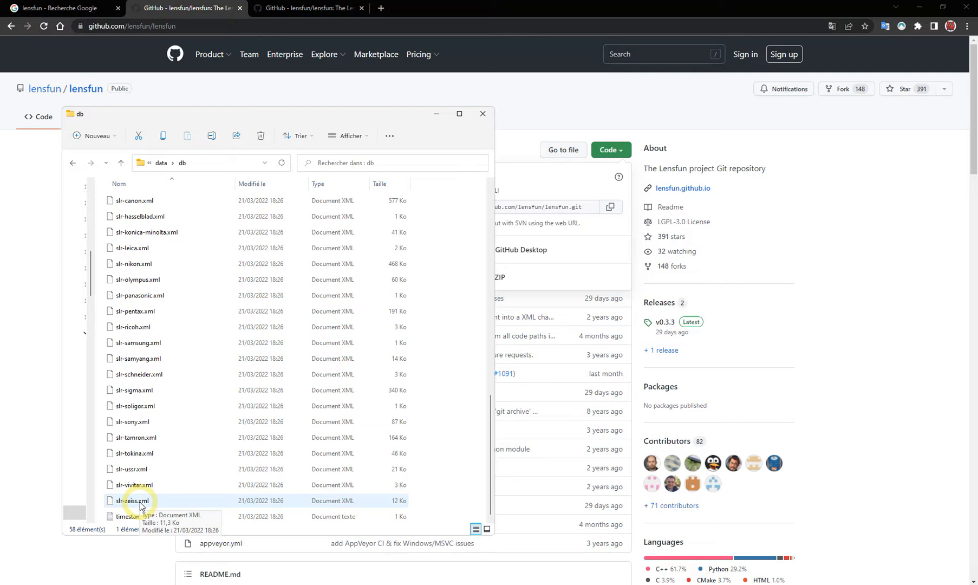
pyautogui.keyDown('shift'); pyautogui.click(140, 504); pyautogui.keyUp('shift')
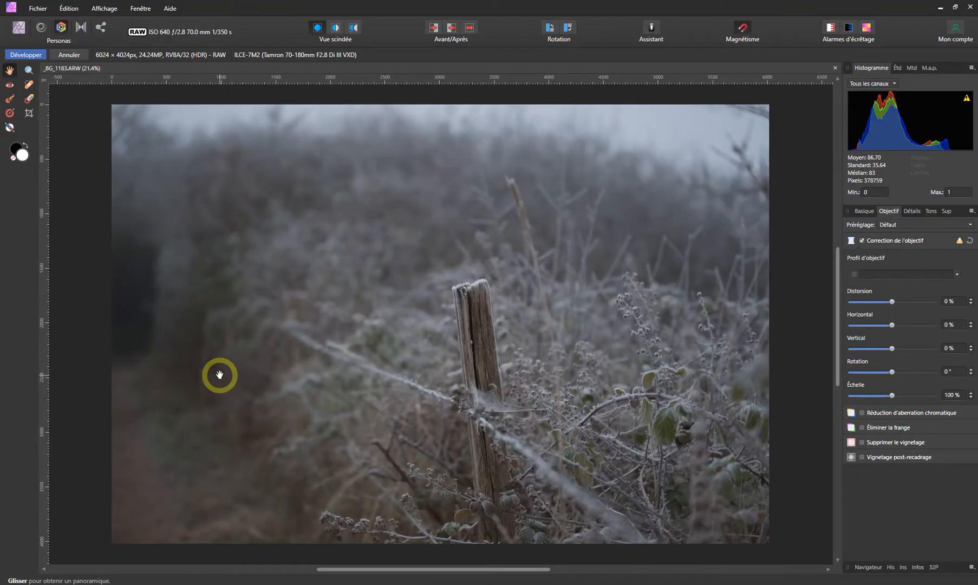
# Switch back to Affinity Photo and open the lens profiles folder in Explorer from the General preferences
pyautogui.click(69, 8)
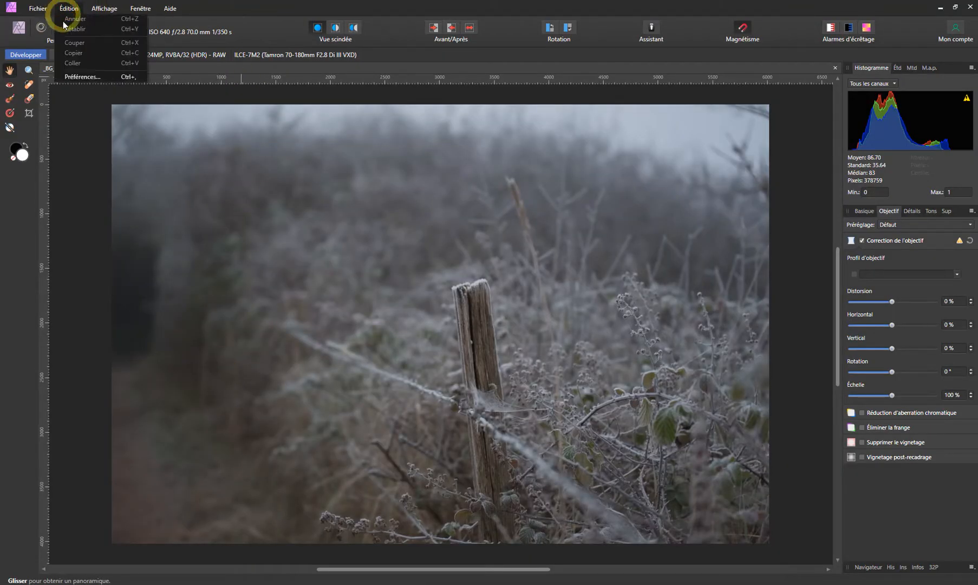
pyautogui.click(76, 77)
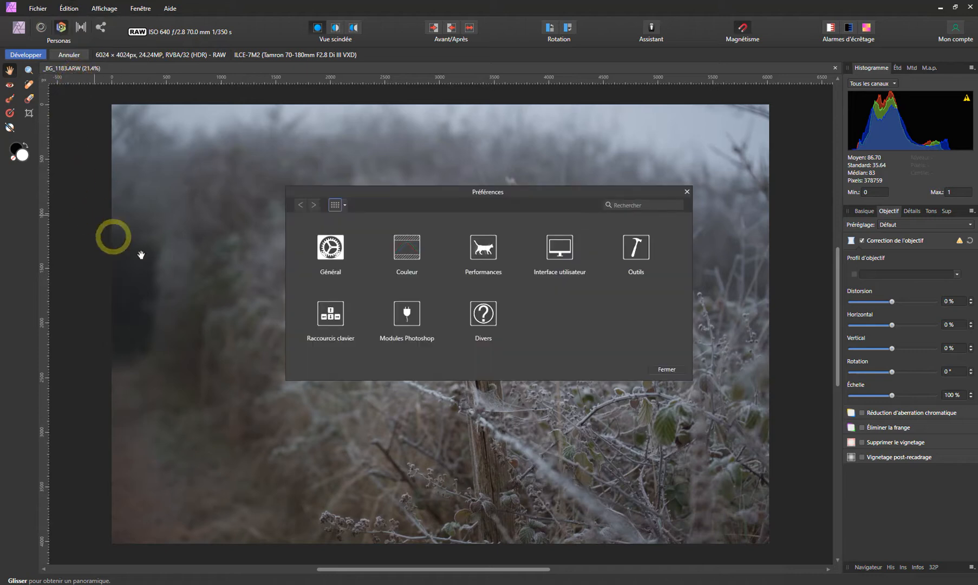
pyautogui.click(335, 248)
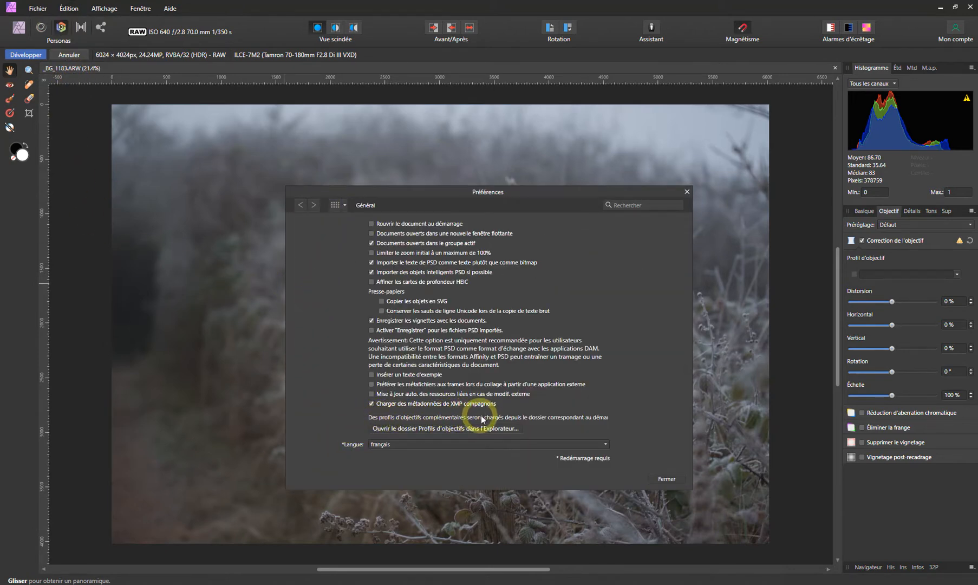
pyautogui.click(398, 429)
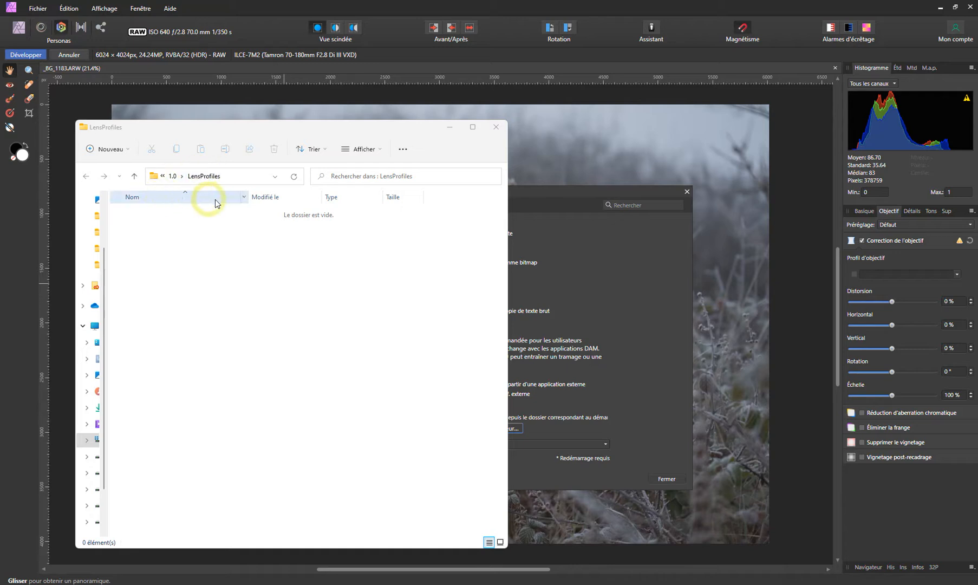
# Check the LensProfiles folder's parent path and arrange its window beside the db folder window with the selected XML files
pyautogui.moveTo(242, 135); pyautogui.dragTo(679, 133)
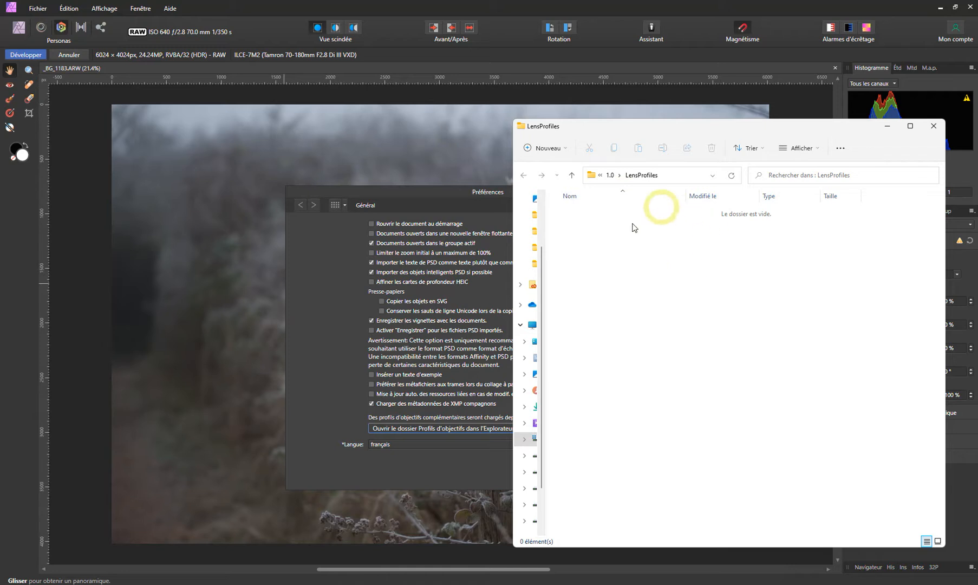
pyautogui.click(601, 175)
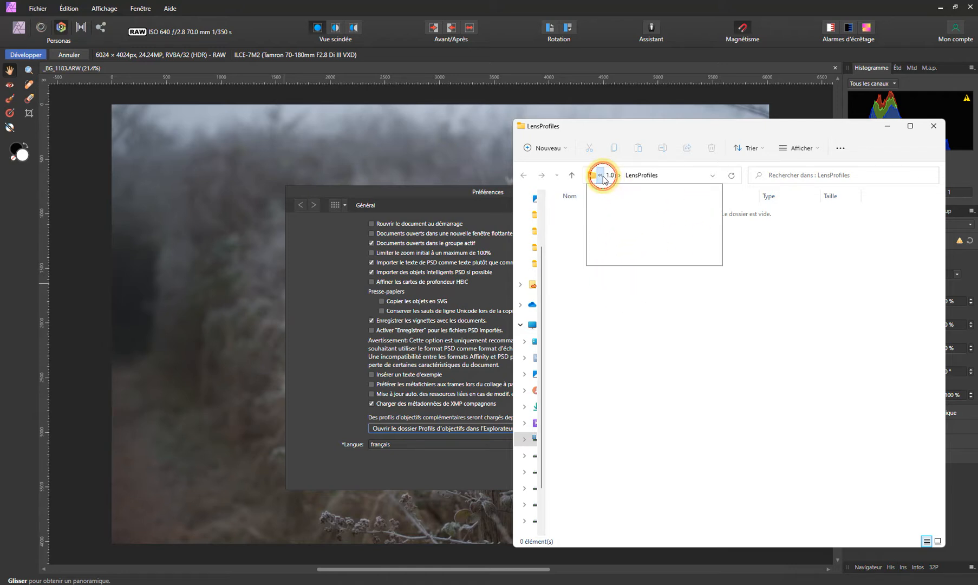
pyautogui.click(576, 416)
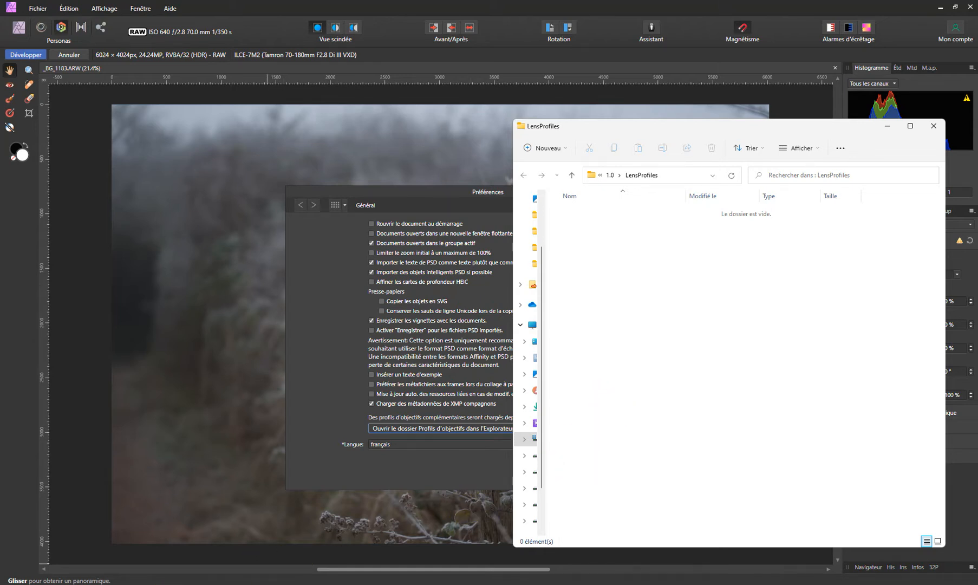
pyautogui.hotkey('alt', 'Tab')
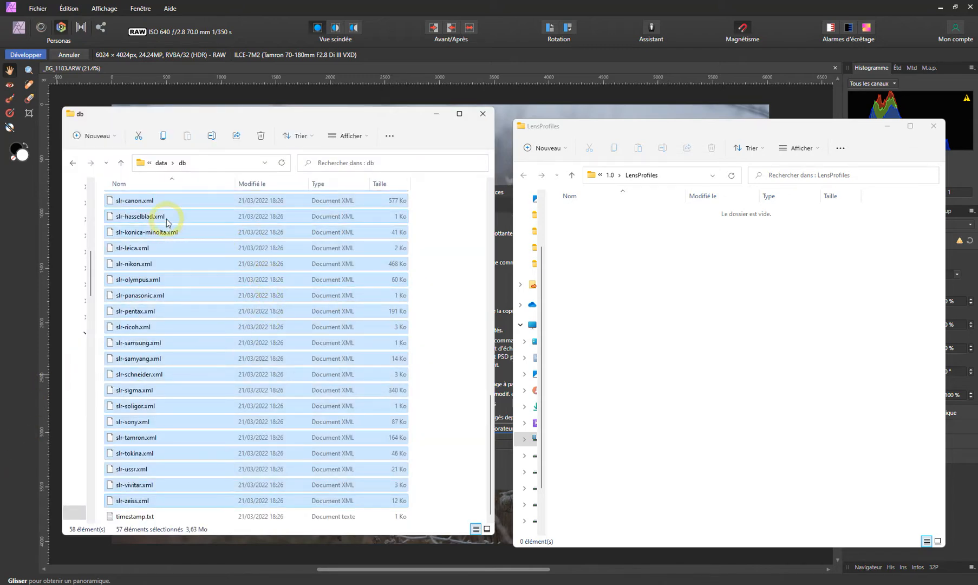
# Copy the selected lens profile files from the db folder into LensProfiles, then return to Affinity Photo and close its preferences
pyautogui.moveTo(167, 219); pyautogui.dragTo(620, 252)
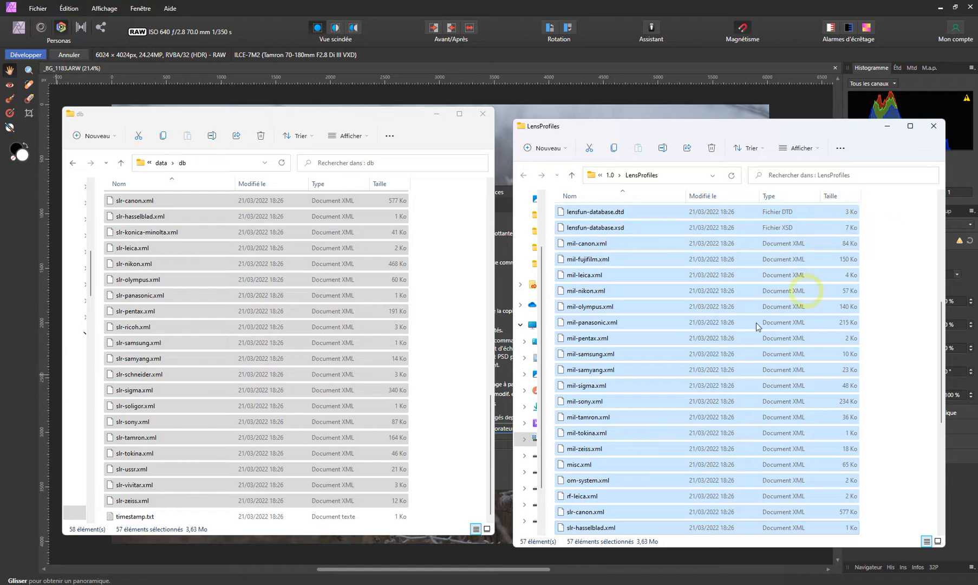
pyautogui.scroll(-4, 625, 394)
pyautogui.scroll(-2, 626, 398)
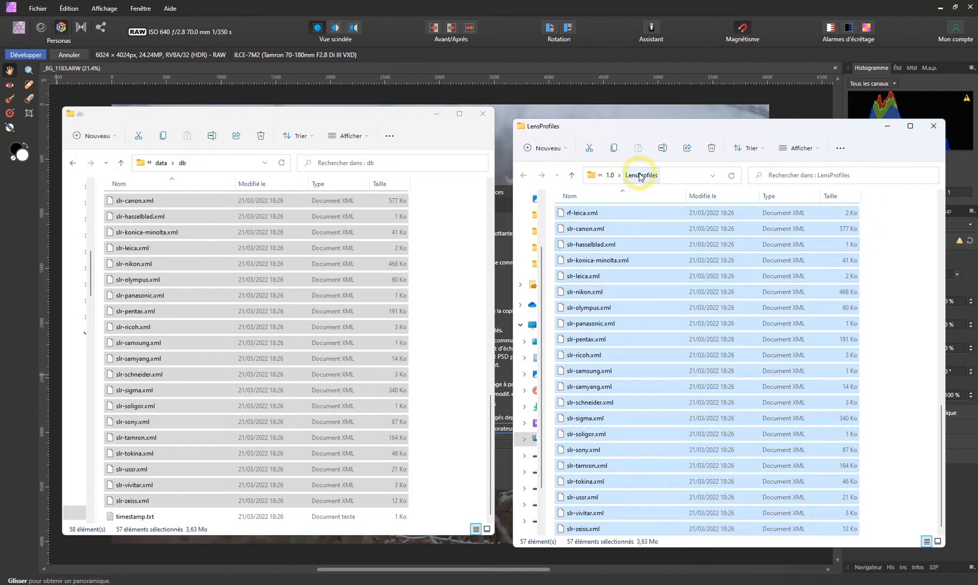
pyautogui.click(800, 102)
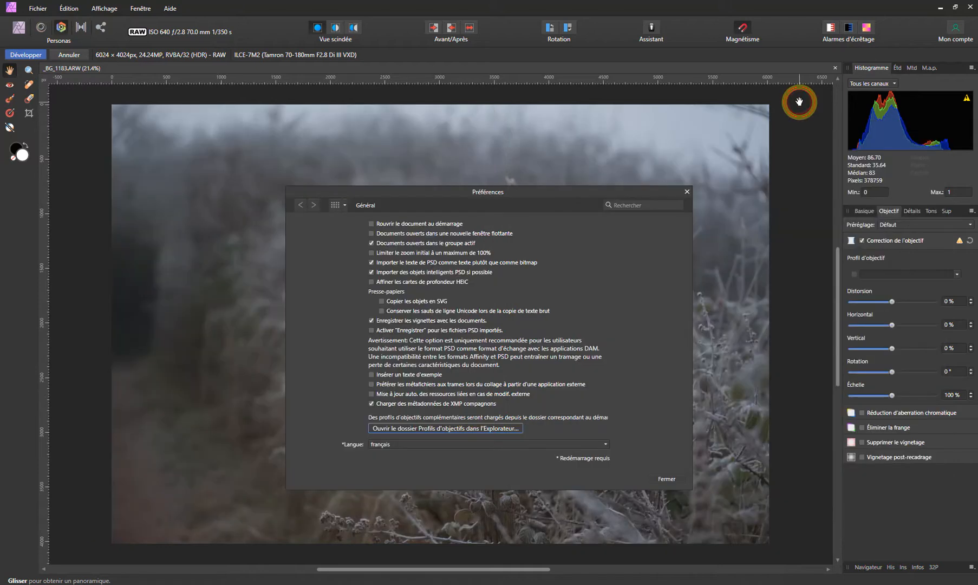
pyautogui.click(668, 479)
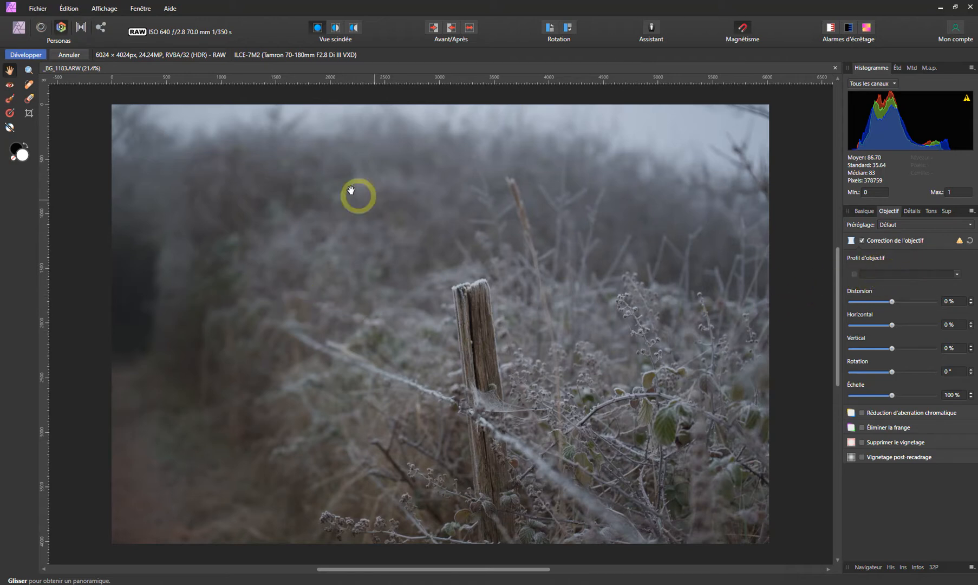
# Discard the RAW development of the open photo and restart Affinity Photo to load the added lens profiles
pyautogui.click(70, 56)
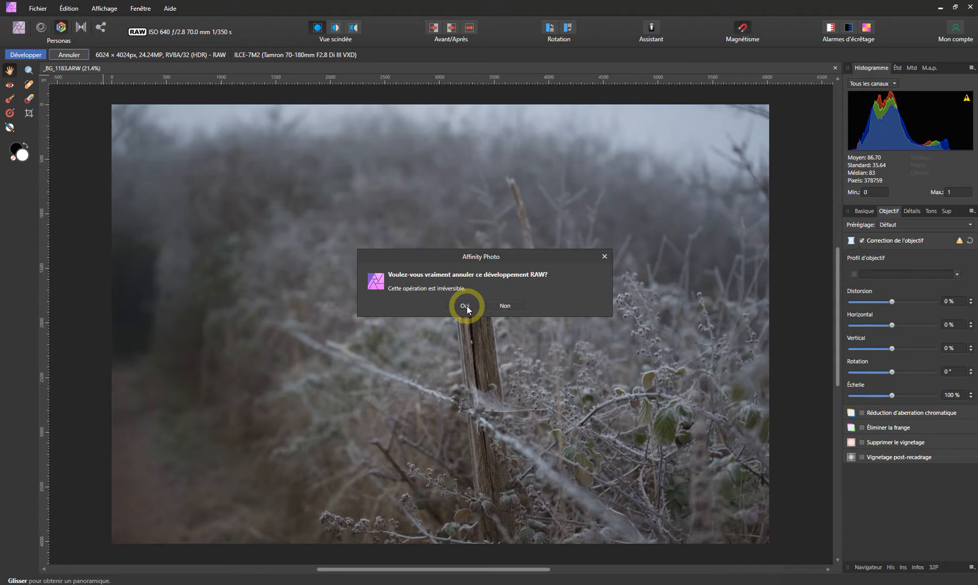
pyautogui.click(465, 306)
pyautogui.click(969, 8)
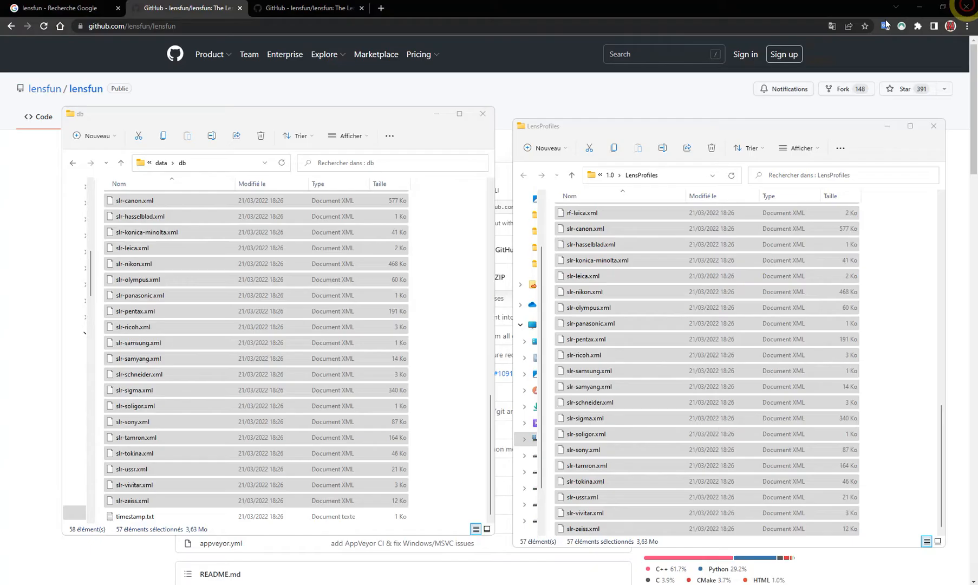
pyautogui.click(304, 499)
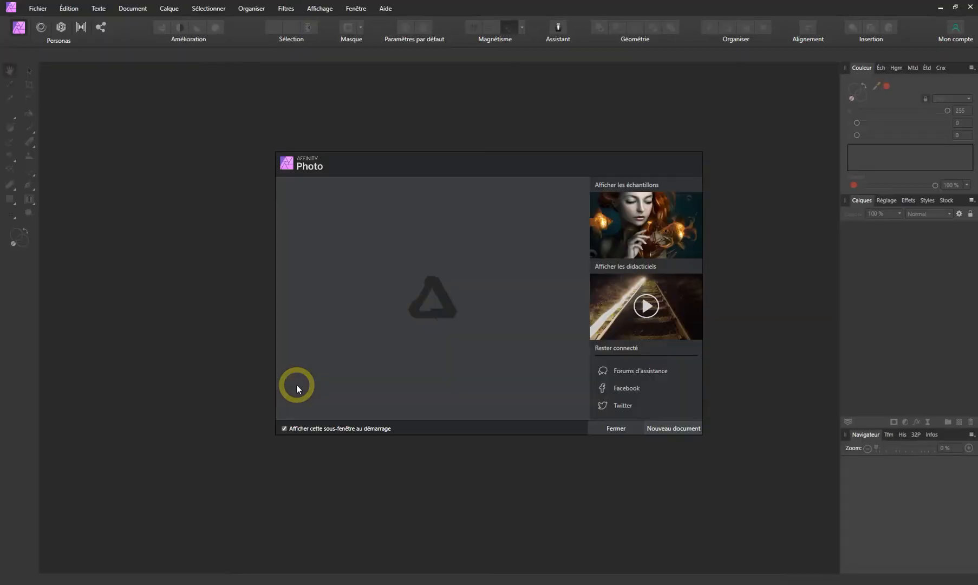
# Reopen the recent photo _BG_1183.ARW and display its lens correction settings
pyautogui.click(610, 429)
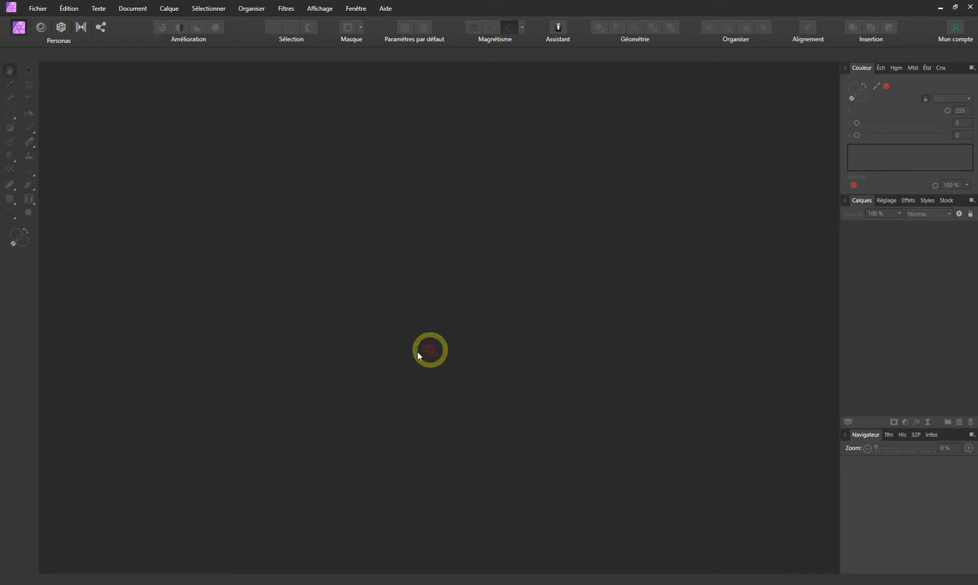
pyautogui.click(38, 8)
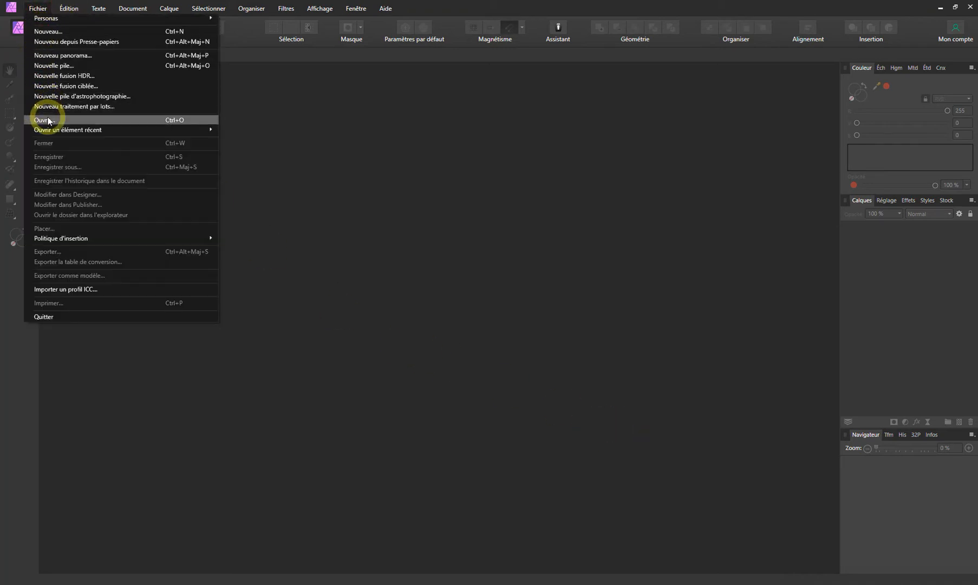
pyautogui.moveTo(173, 130)
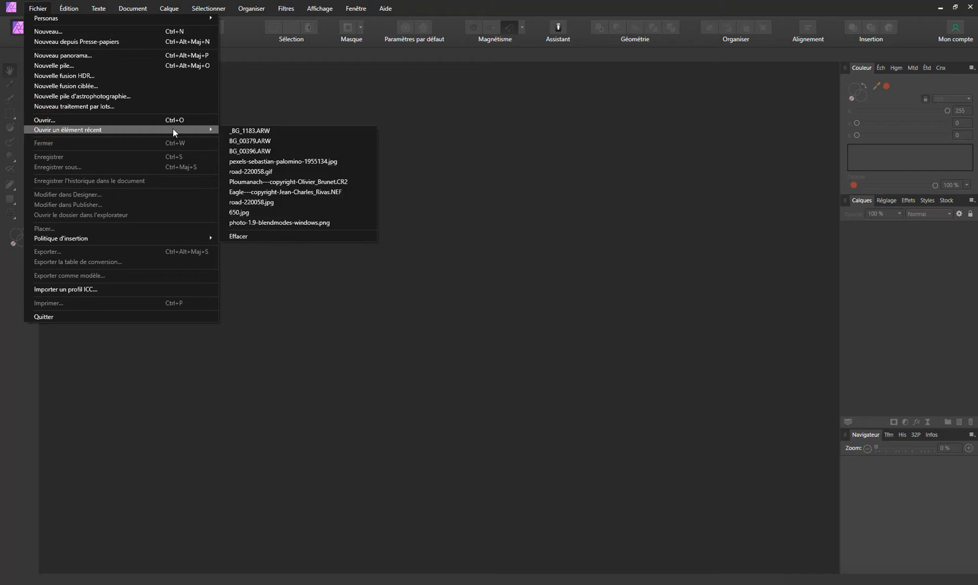
pyautogui.click(250, 128)
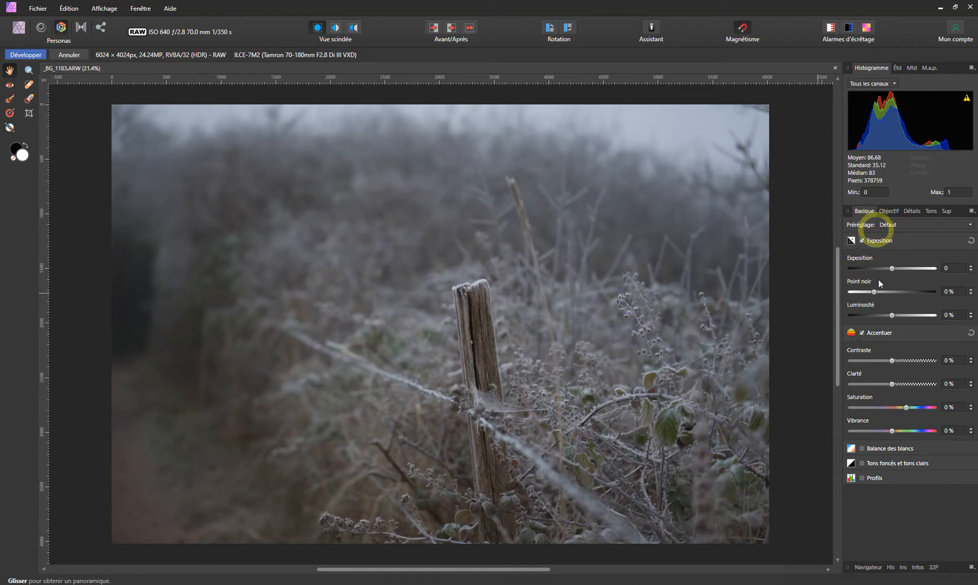
pyautogui.click(884, 212)
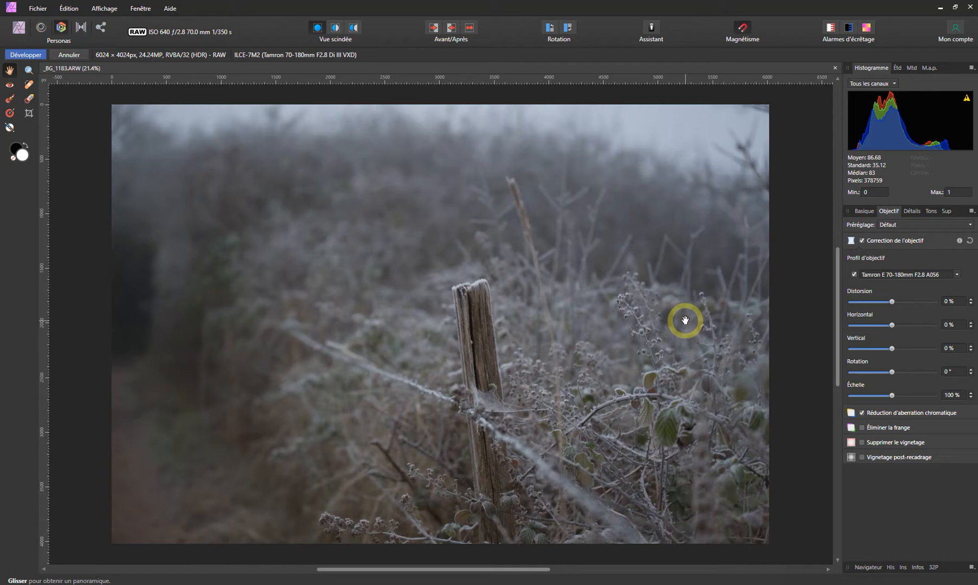
# Toggle the Tamron E 70-180mm F2.8 A056 profile to compare its effect, leaving it disabled with chromatic aberration reduction enabled
pyautogui.click(855, 275)
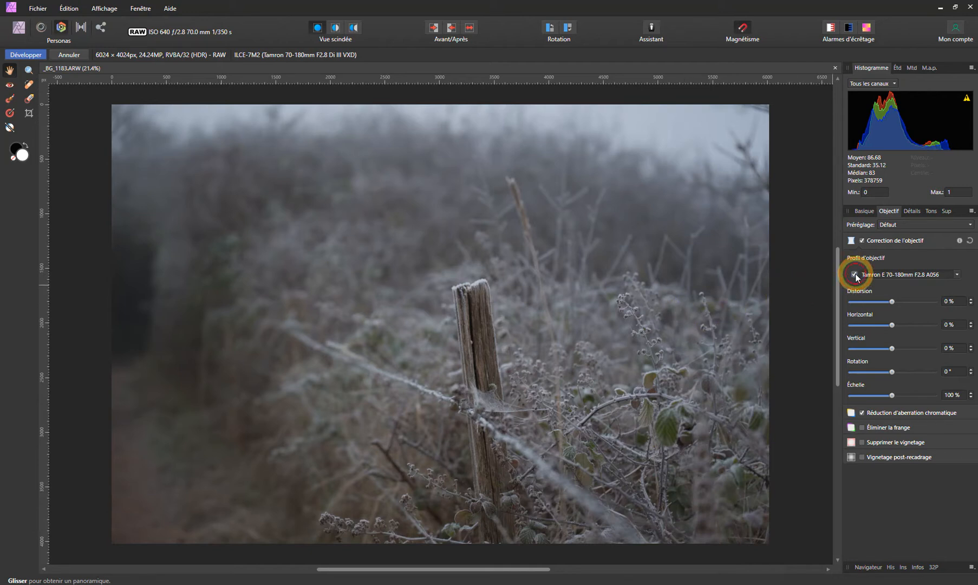
pyautogui.click(855, 275)
pyautogui.click(855, 275)
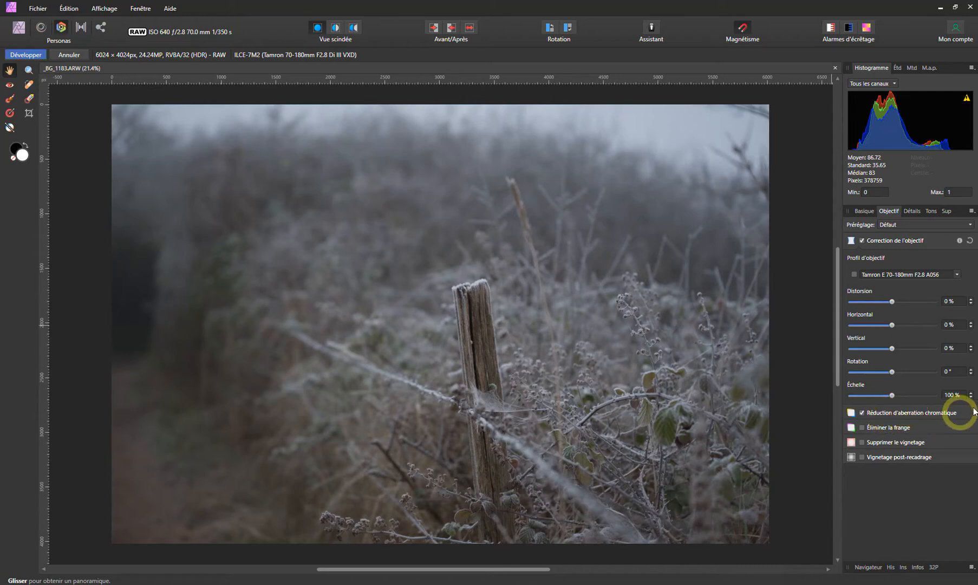
pyautogui.click(863, 413)
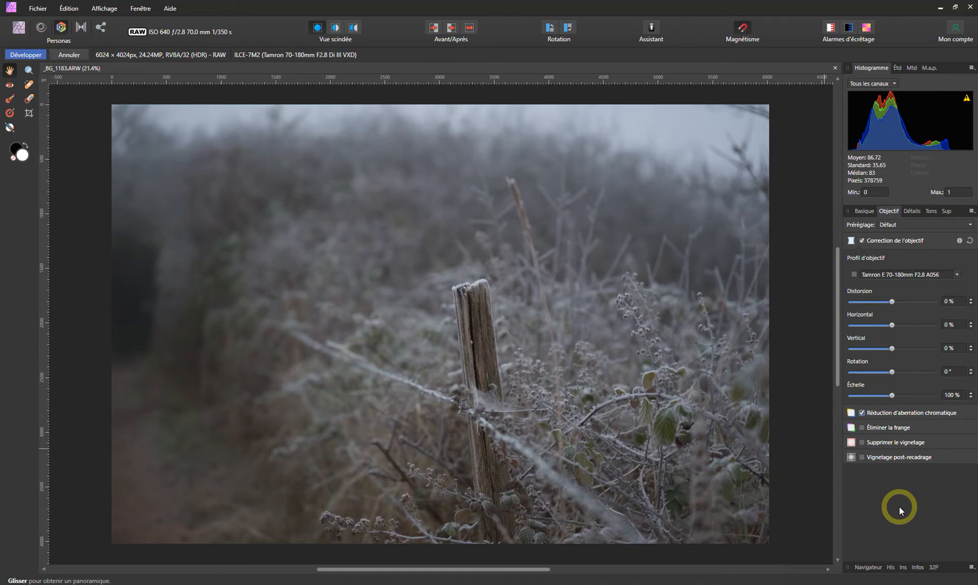
# Toggle vignetting removal to compare its effect, leaving it enabled, and enable post-crop vignetting
pyautogui.click(861, 443)
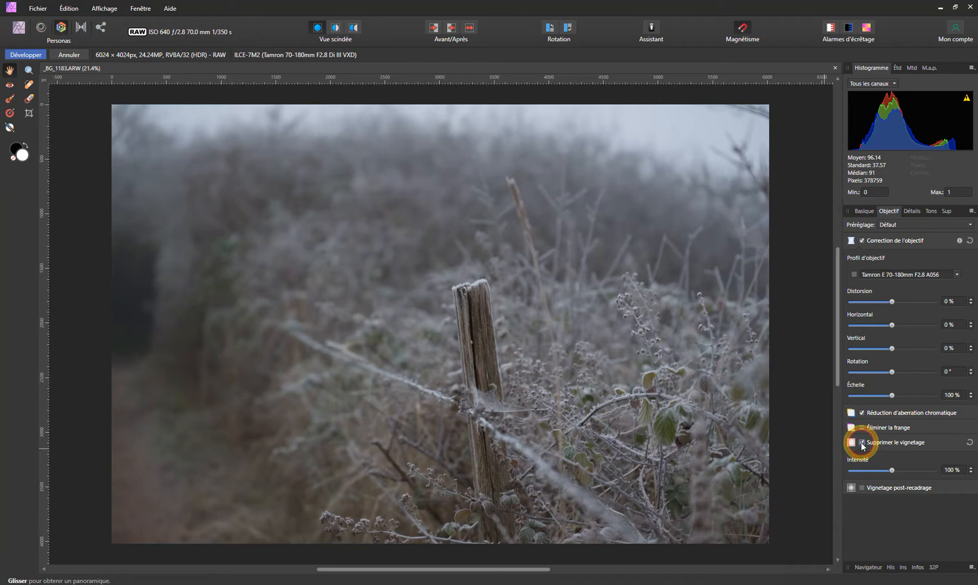
pyautogui.click(862, 443)
pyautogui.click(862, 443)
pyautogui.click(861, 488)
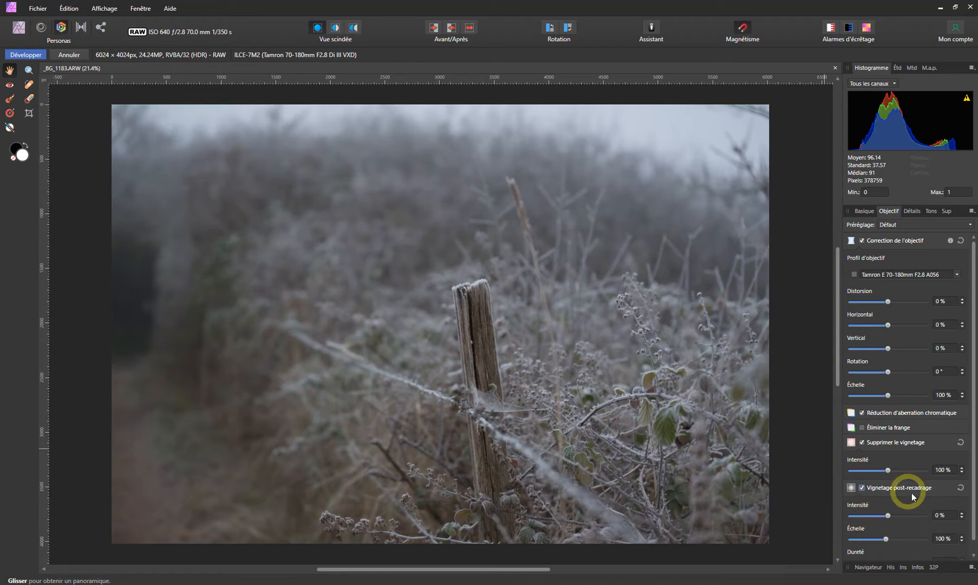
pyautogui.scroll(-1, 898, 385)
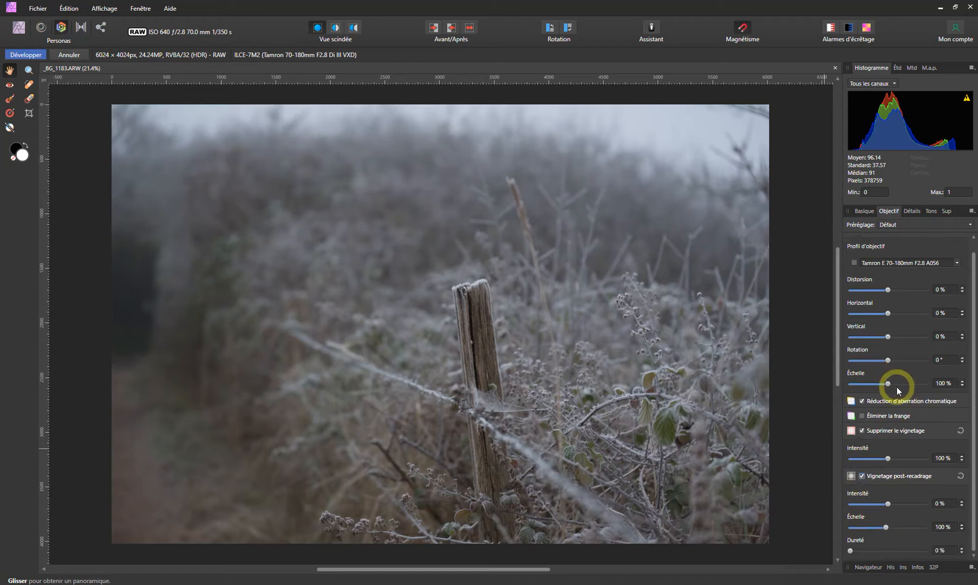
pyautogui.scroll(1, 897, 387)
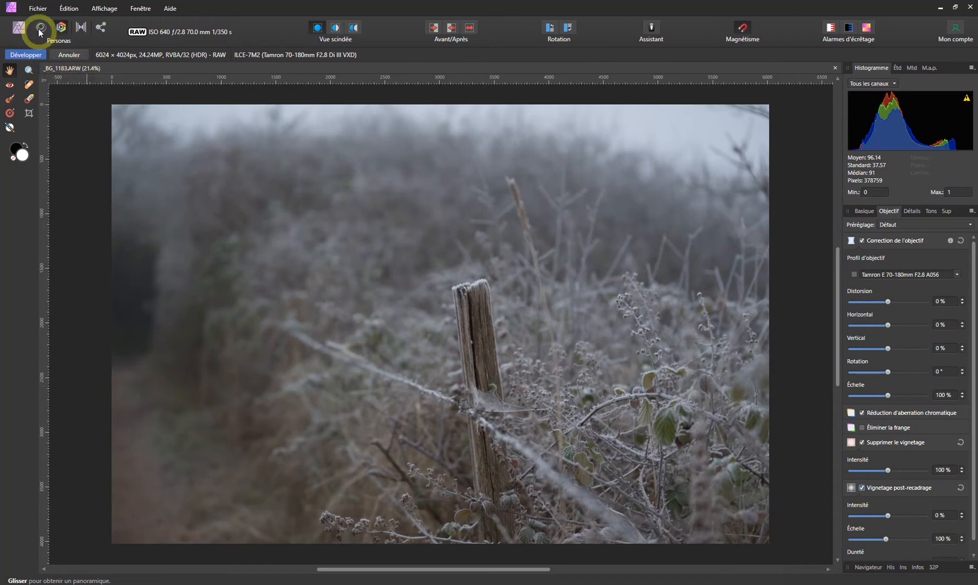
# Open the recent photo BG_00379.ARW alongside the current one
pyautogui.click(37, 8)
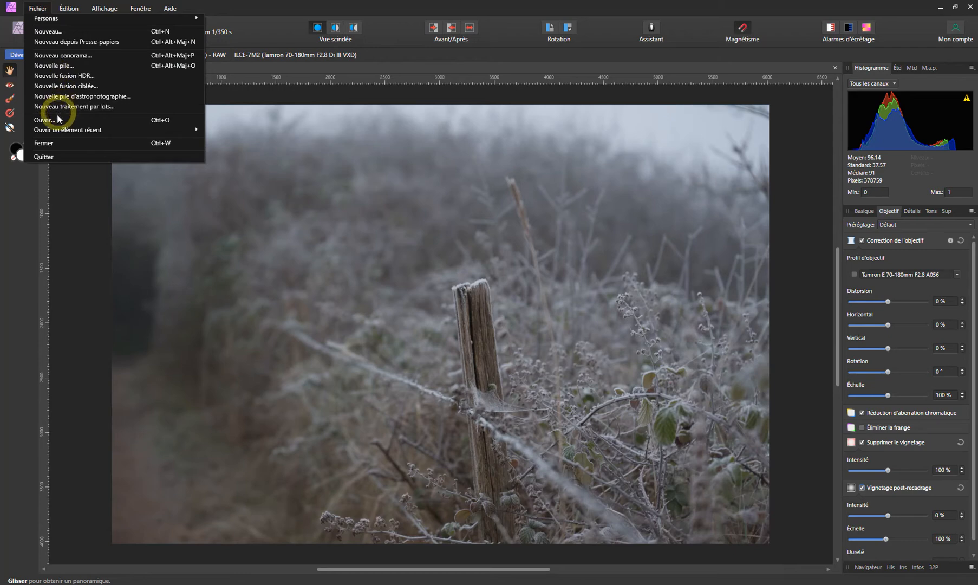
pyautogui.moveTo(61, 129)
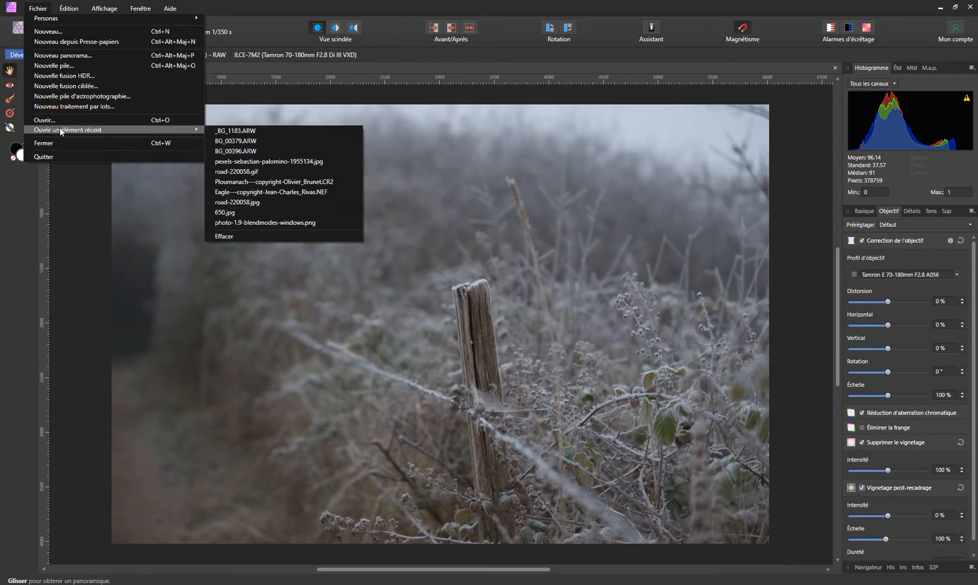
pyautogui.click(234, 132)
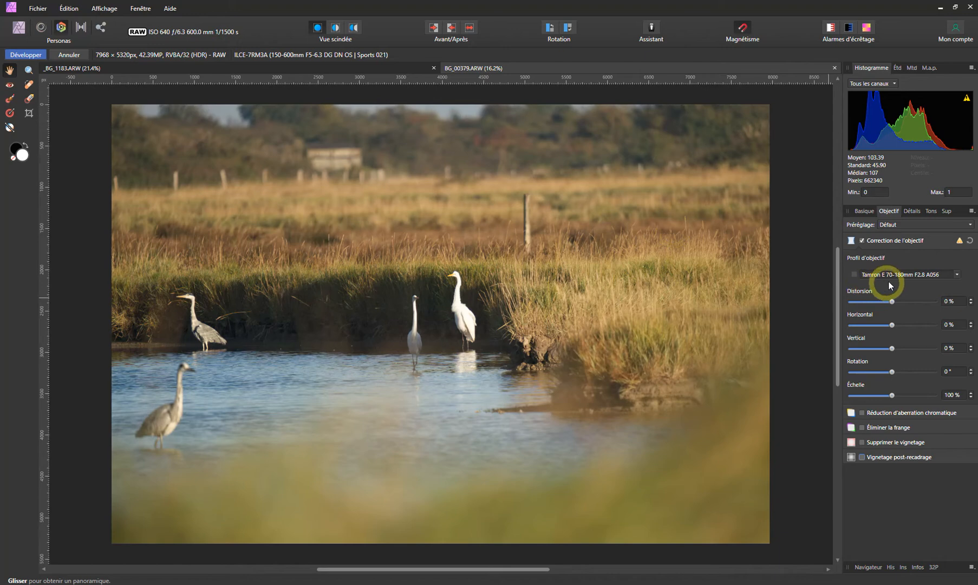
# Search the lens profiles for "sigma 150", apply Sigma 150-600mm f/5-6.3 DG OS HSM | C and enable chromatic aberration reduction
pyautogui.click(873, 274)
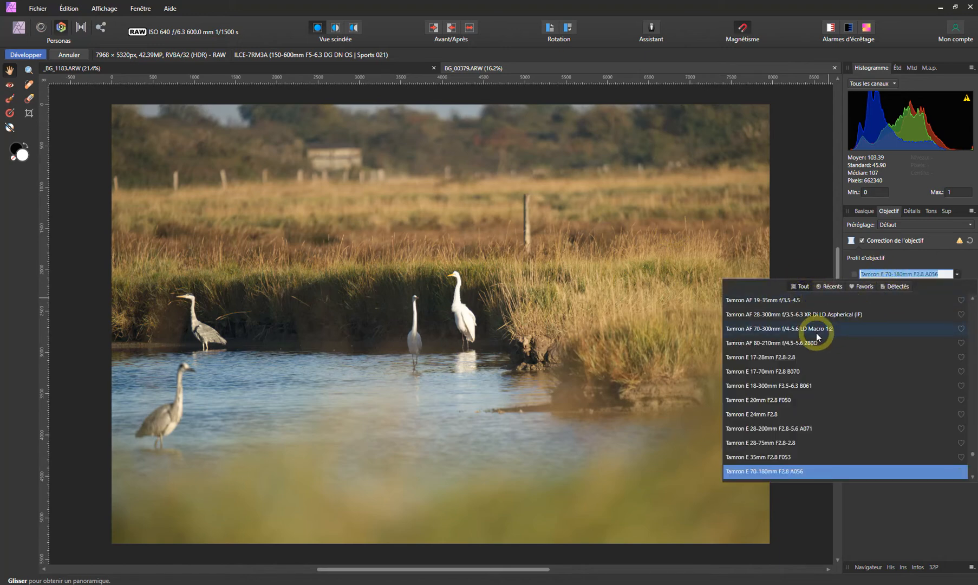
pyautogui.write('sigma 150')
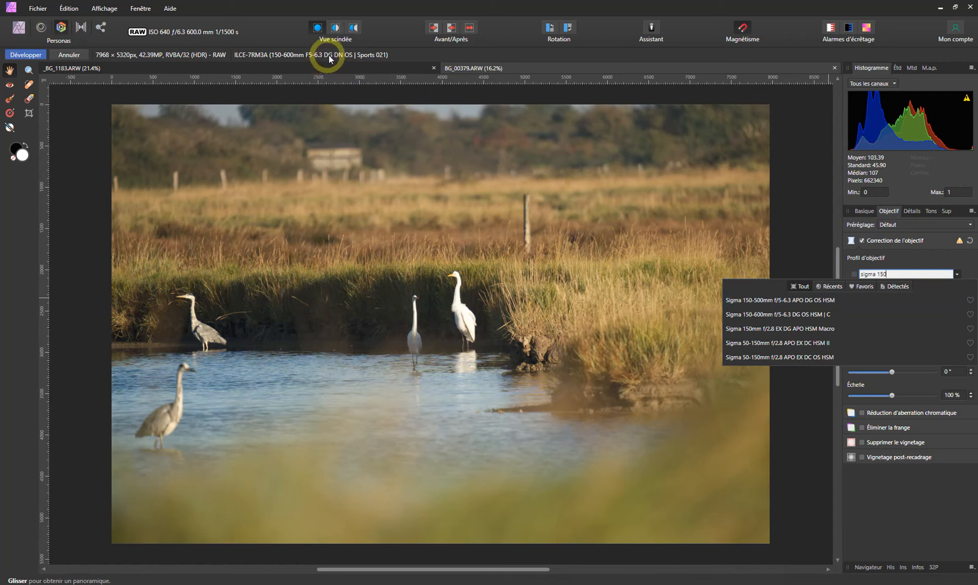
pyautogui.click(770, 315)
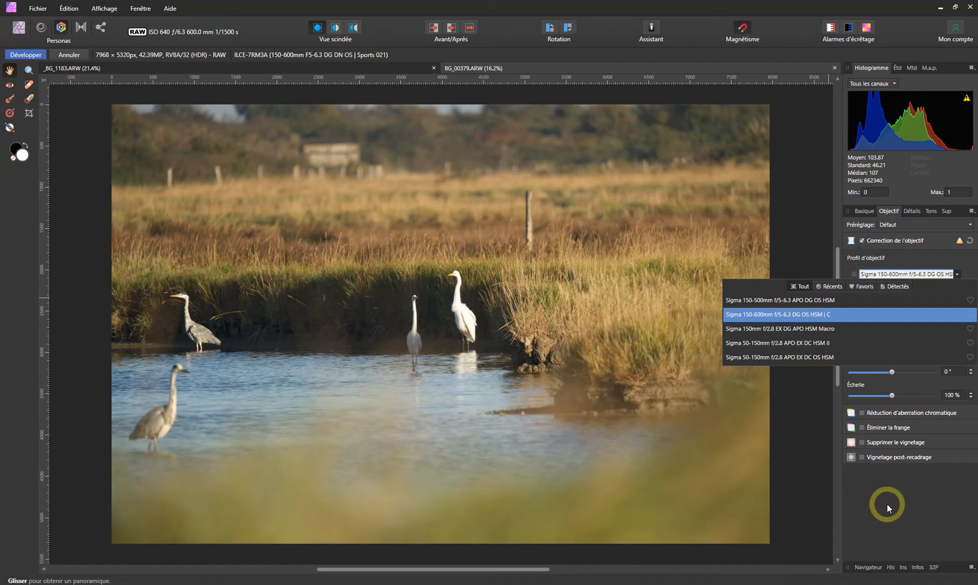
pyautogui.click(862, 414)
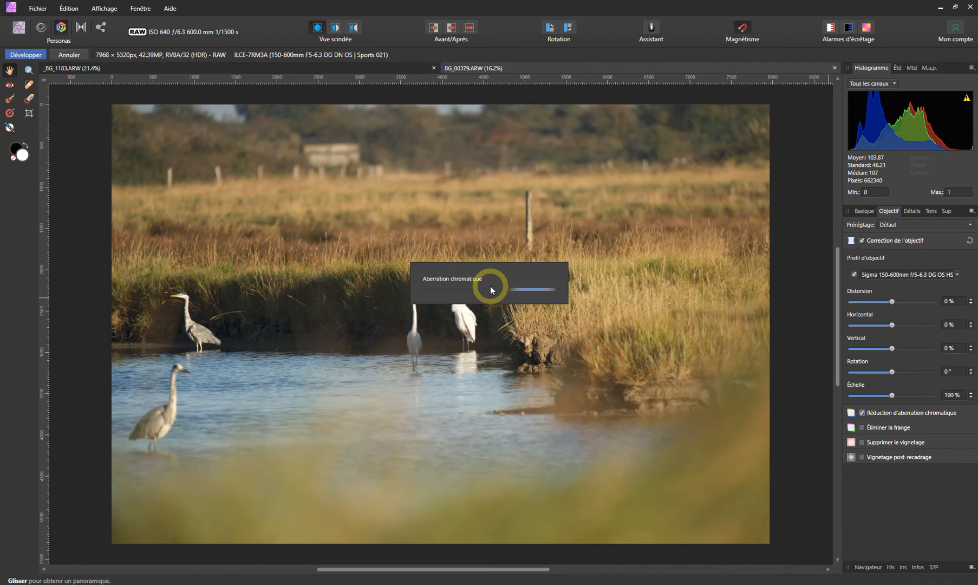
# Re-enable the Tamron E 70-180mm F2.8 A056 profile on _BG_1183.ARW and develop the photo
pyautogui.click(293, 68)
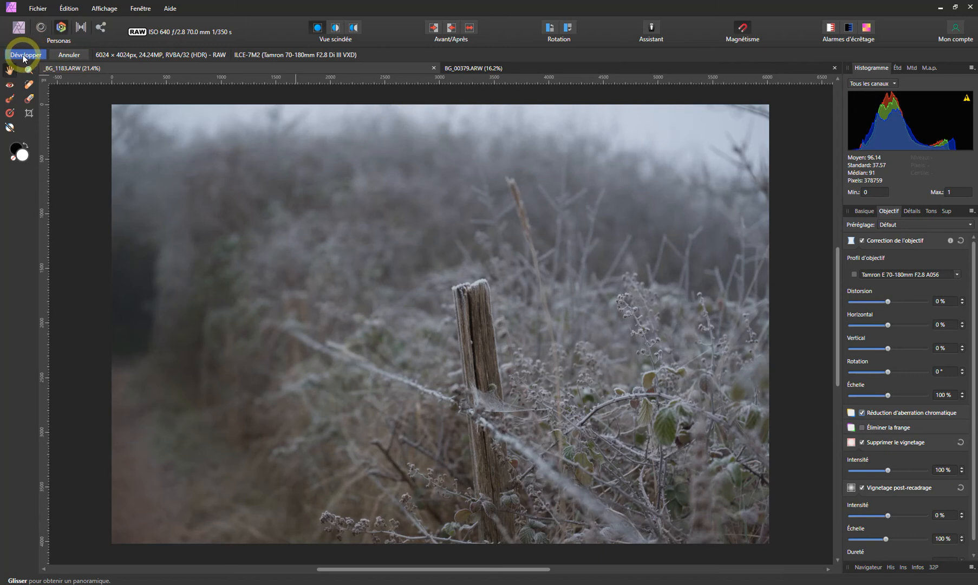
pyautogui.click(854, 274)
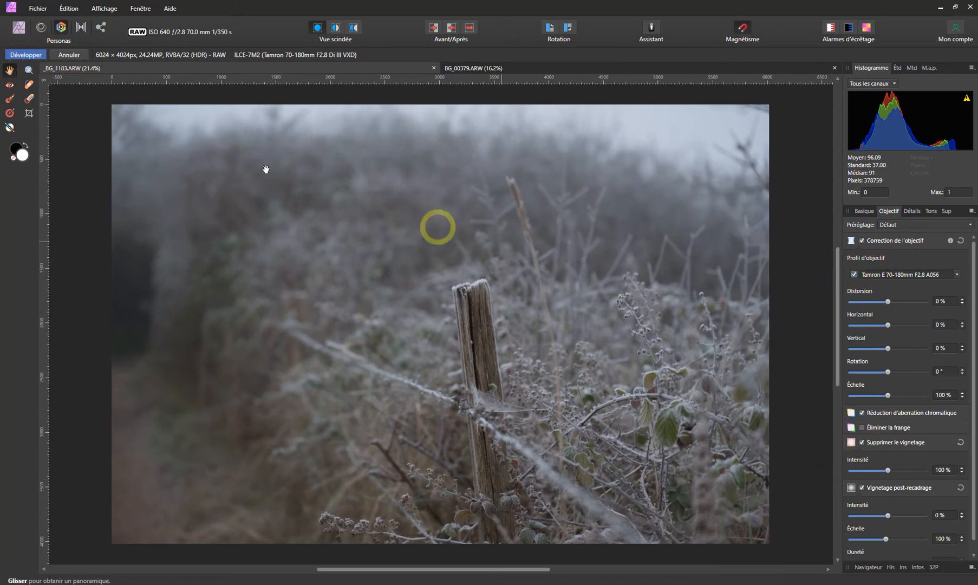
pyautogui.click(25, 55)
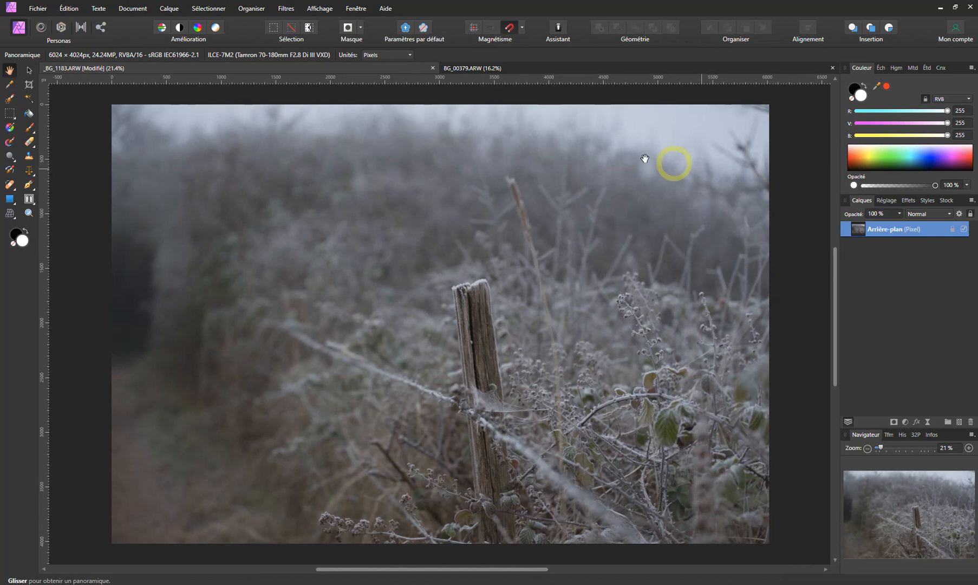
# Bring the developed photo back into the Develop Persona, set its lens distortion to 55 %, and develop it again
pyautogui.click(60, 27)
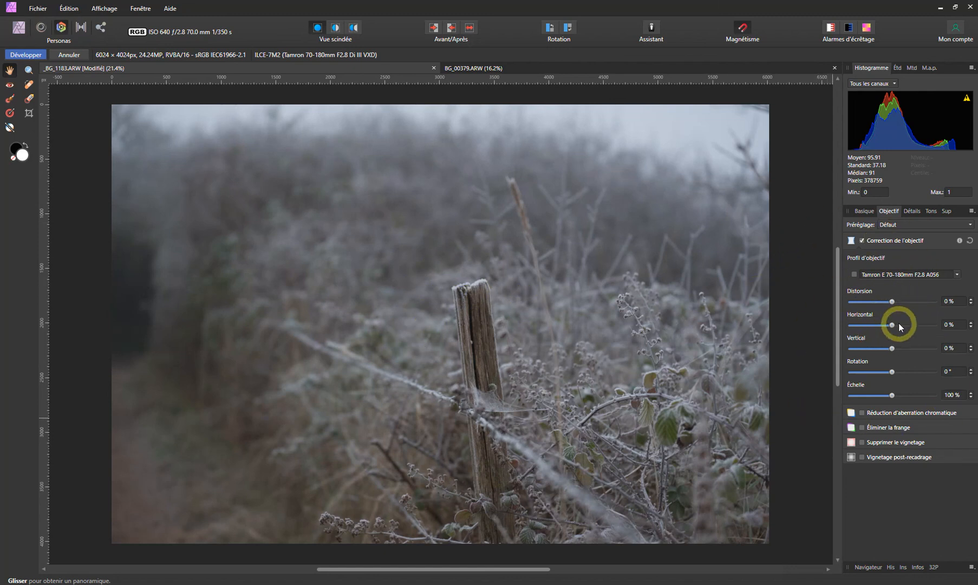
pyautogui.moveTo(893, 302); pyautogui.dragTo(916, 303)
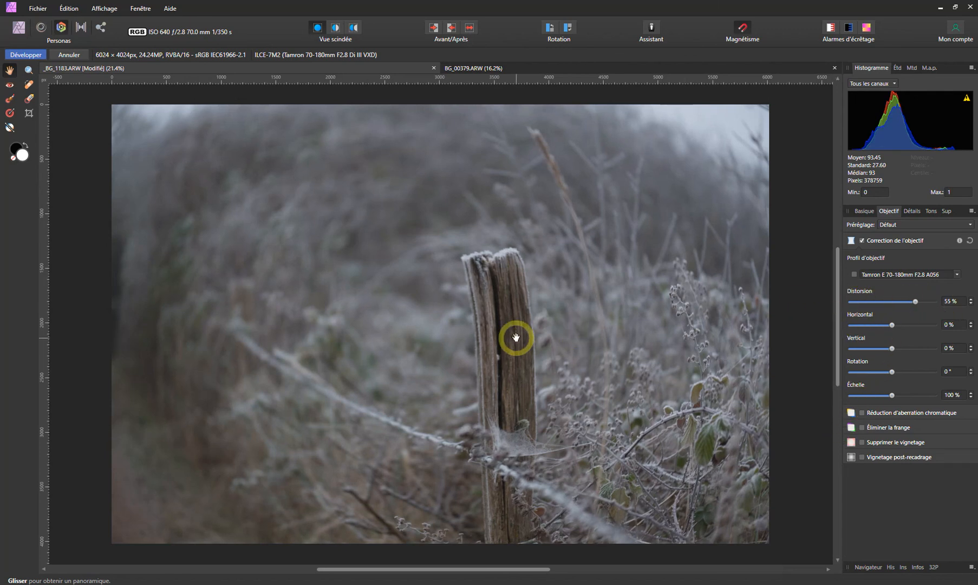
pyautogui.click(24, 54)
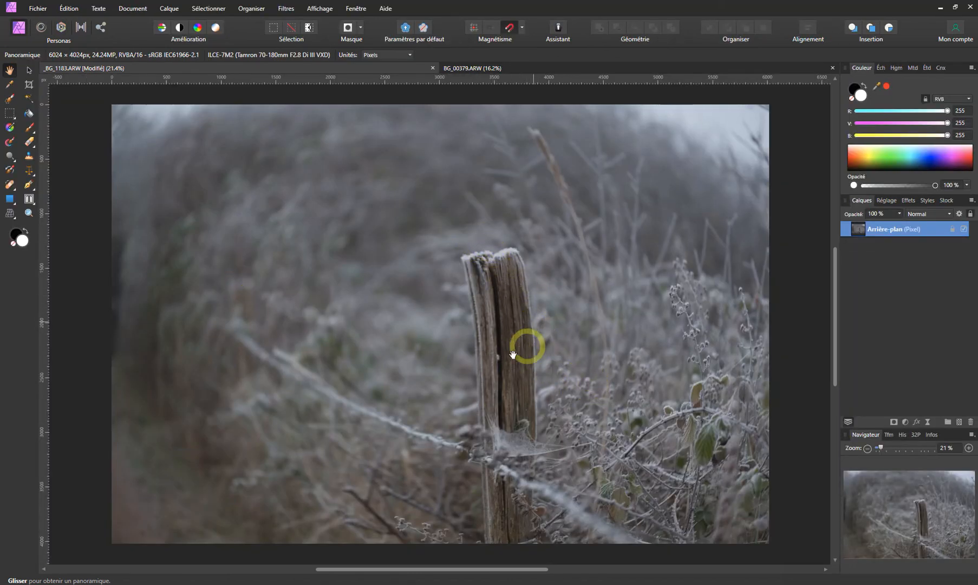
# Return the distorted _BG_1183.ARW photo to the Develop Persona
pyautogui.click(59, 27)
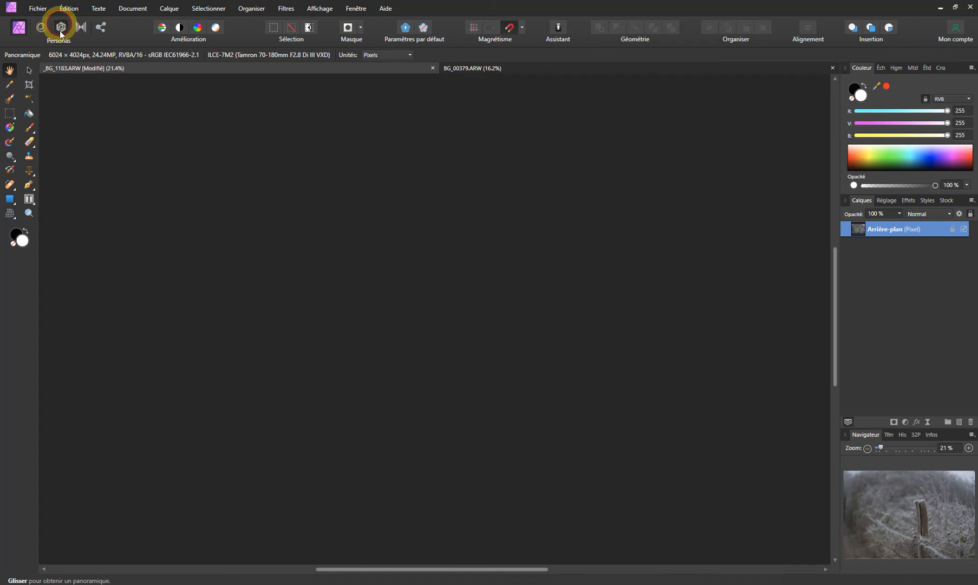